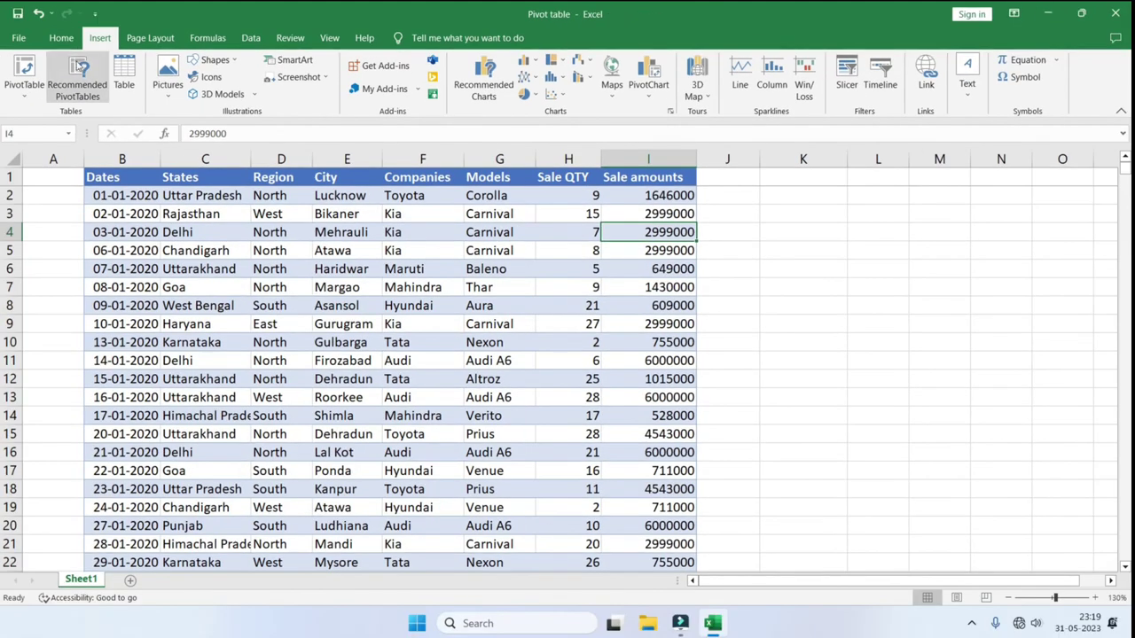
Convert the sales data range B1:I1042 into a table with headers and return to the start of the sheet
click(61, 37)
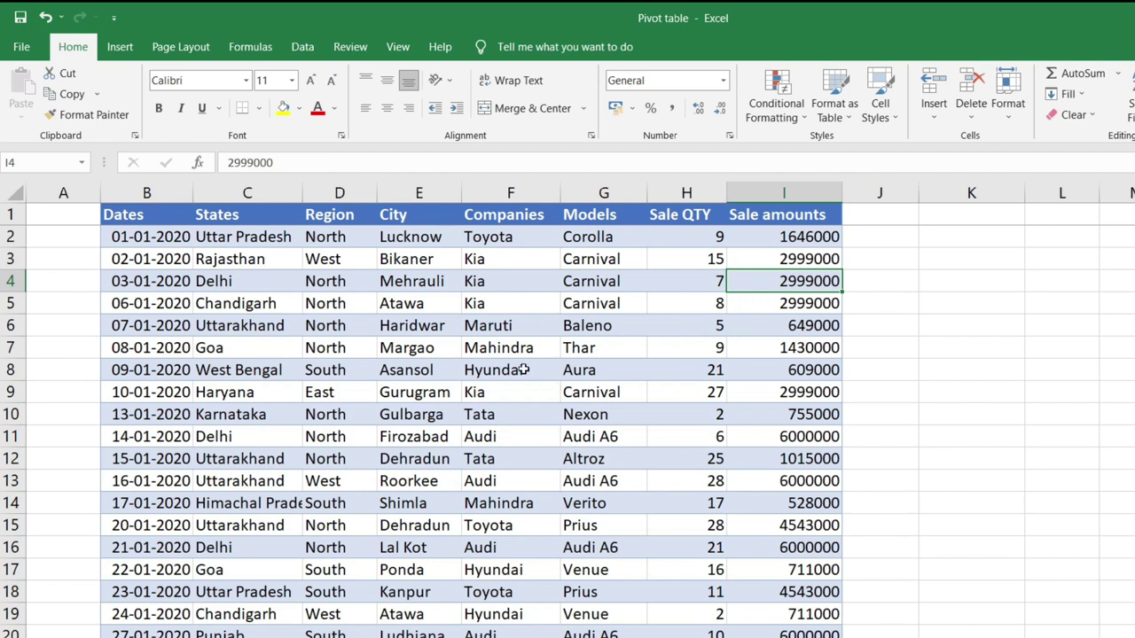
click(406, 433)
key(ctrl+a)
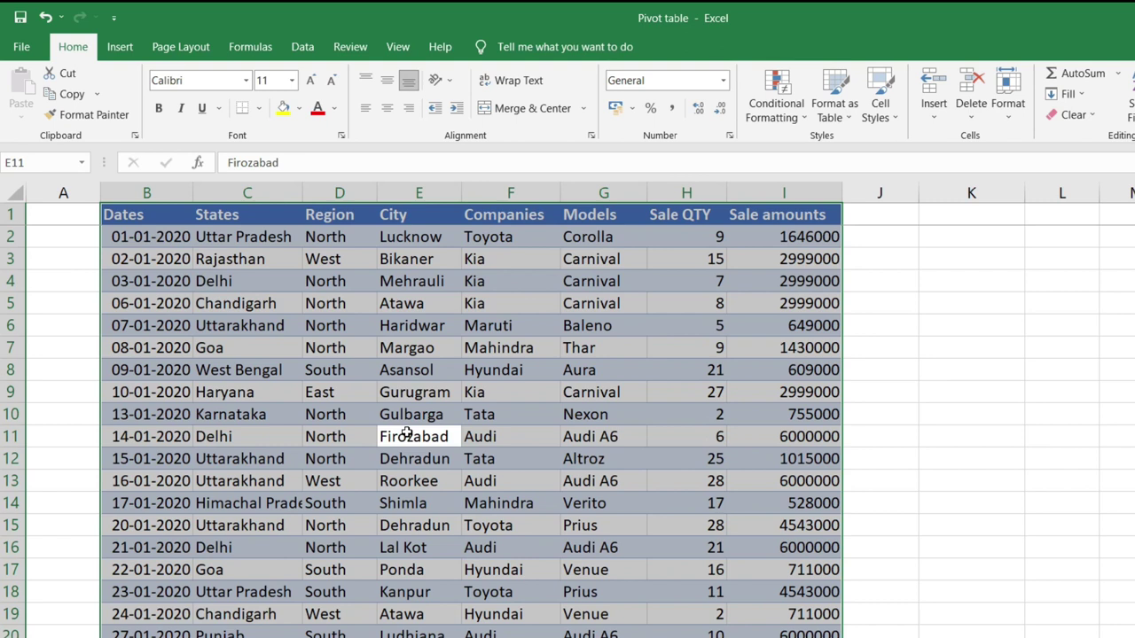
key(ctrl+t)
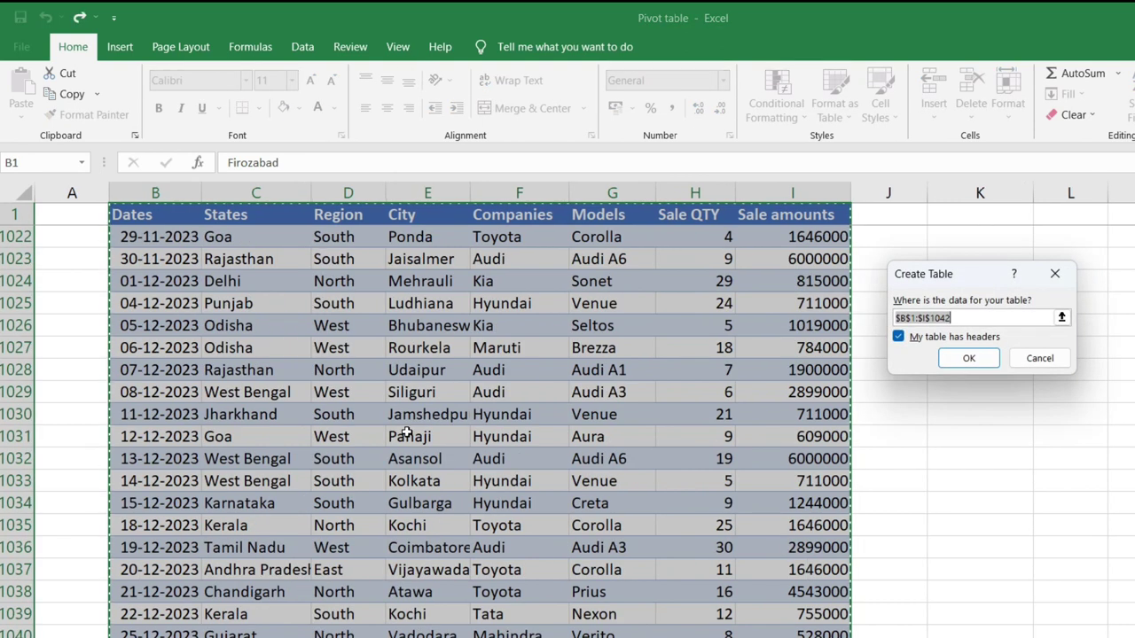
click(968, 359)
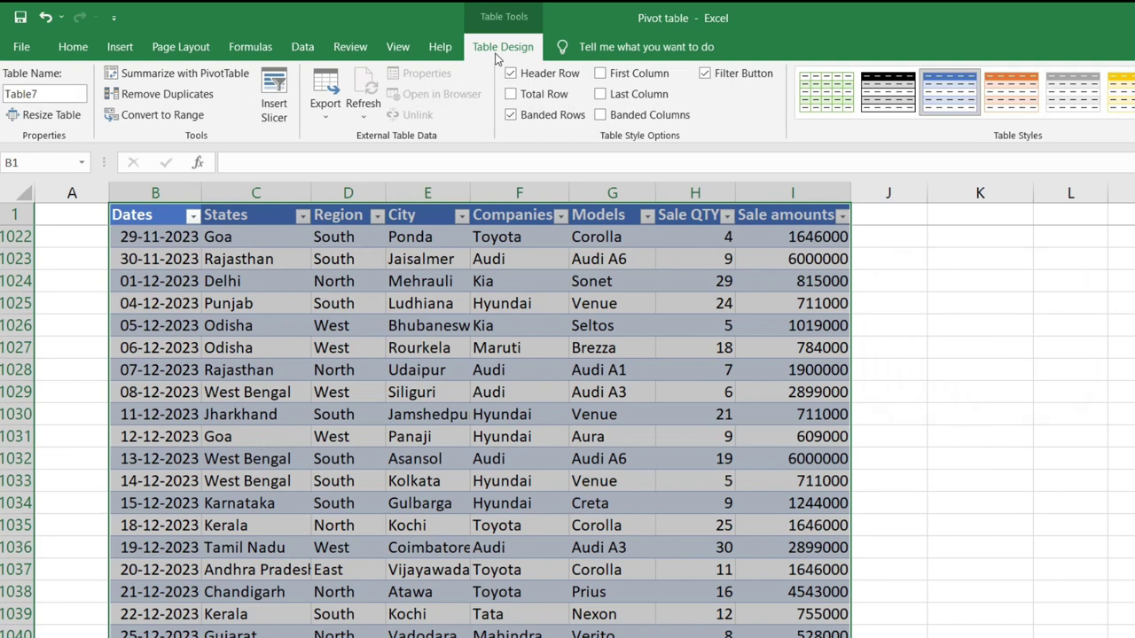
click(572, 343)
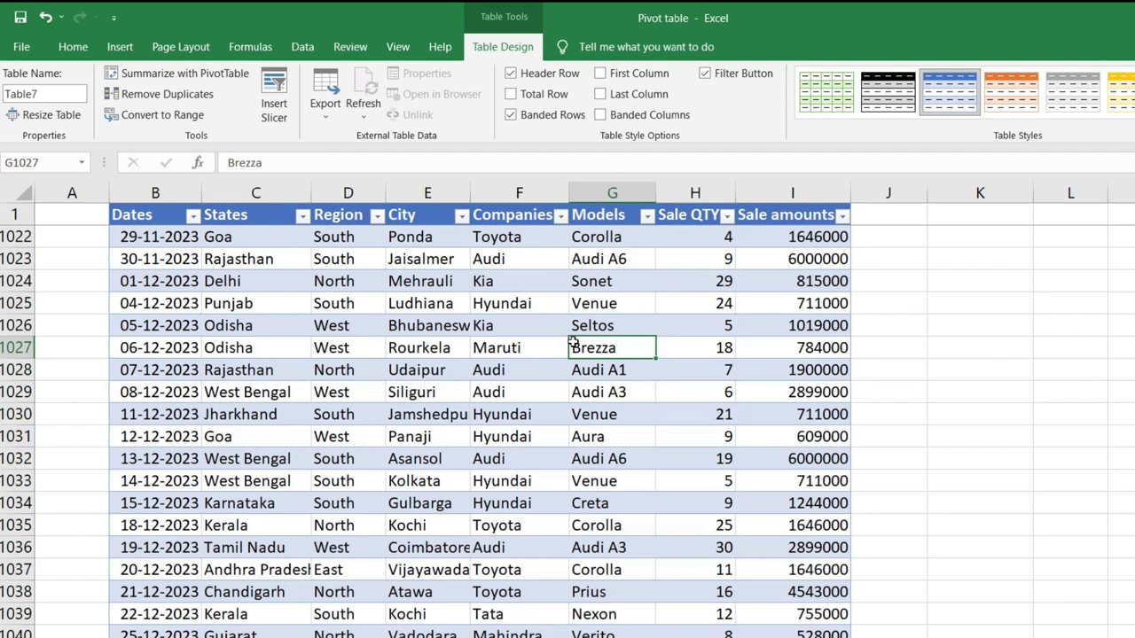
key(ctrl+Home)
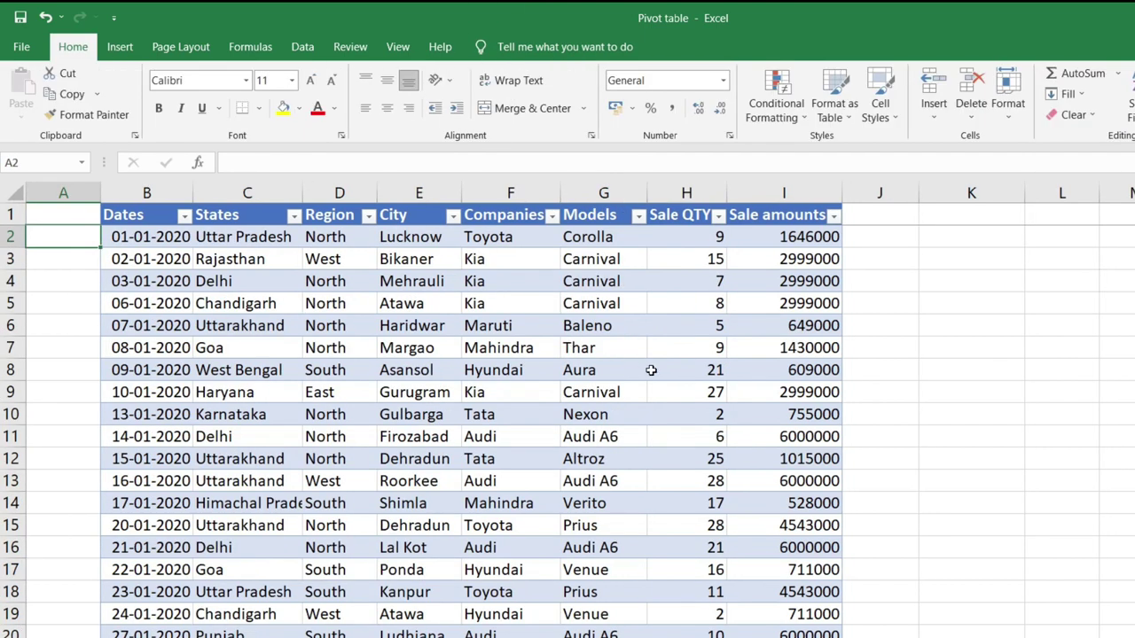
Insert slicers for the States and City fields of the sales table
click(407, 257)
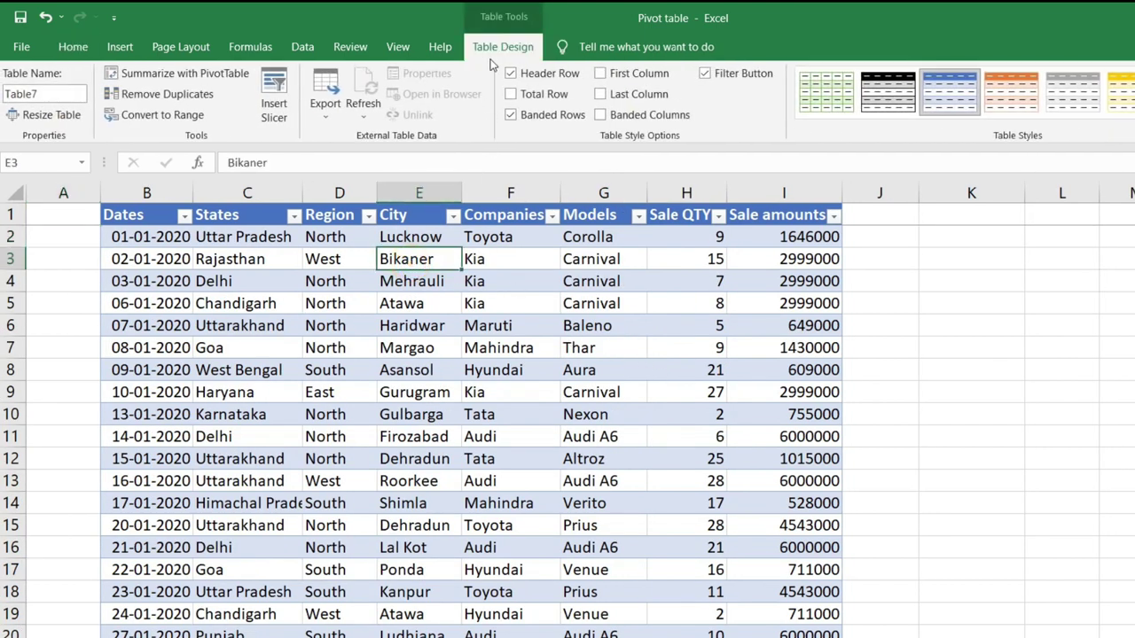
click(274, 115)
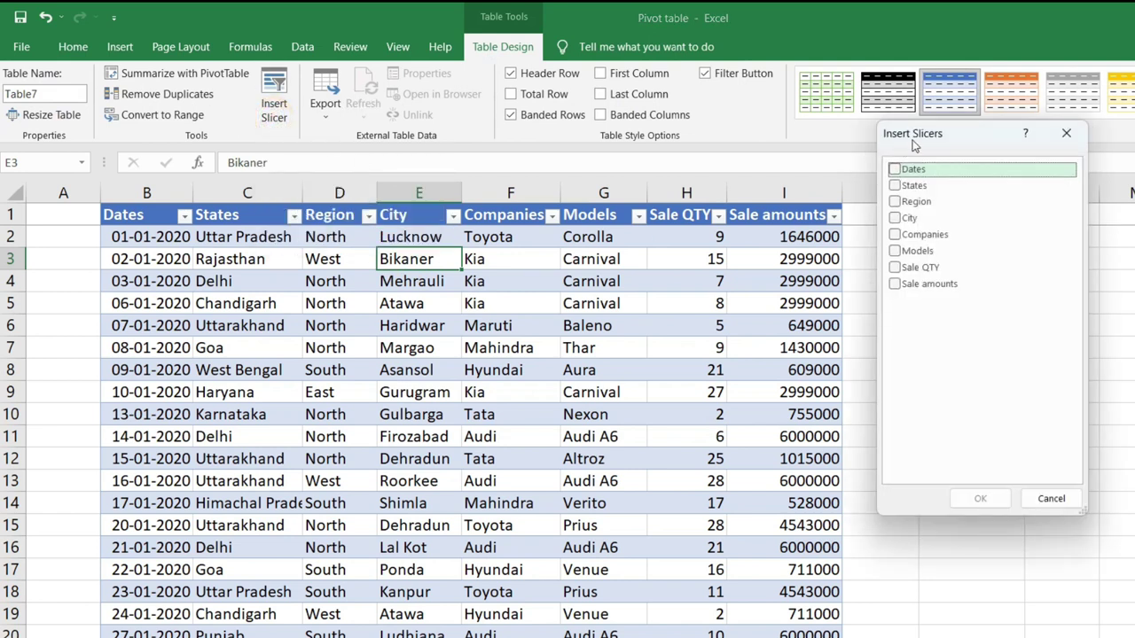
drag(914, 144, 907, 222)
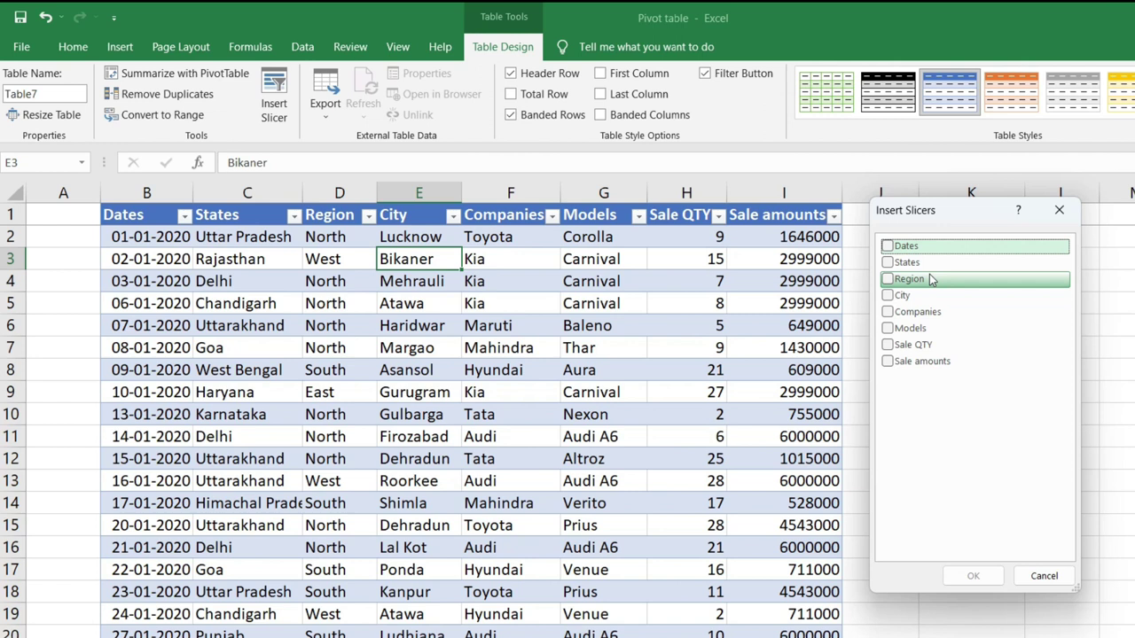
click(888, 262)
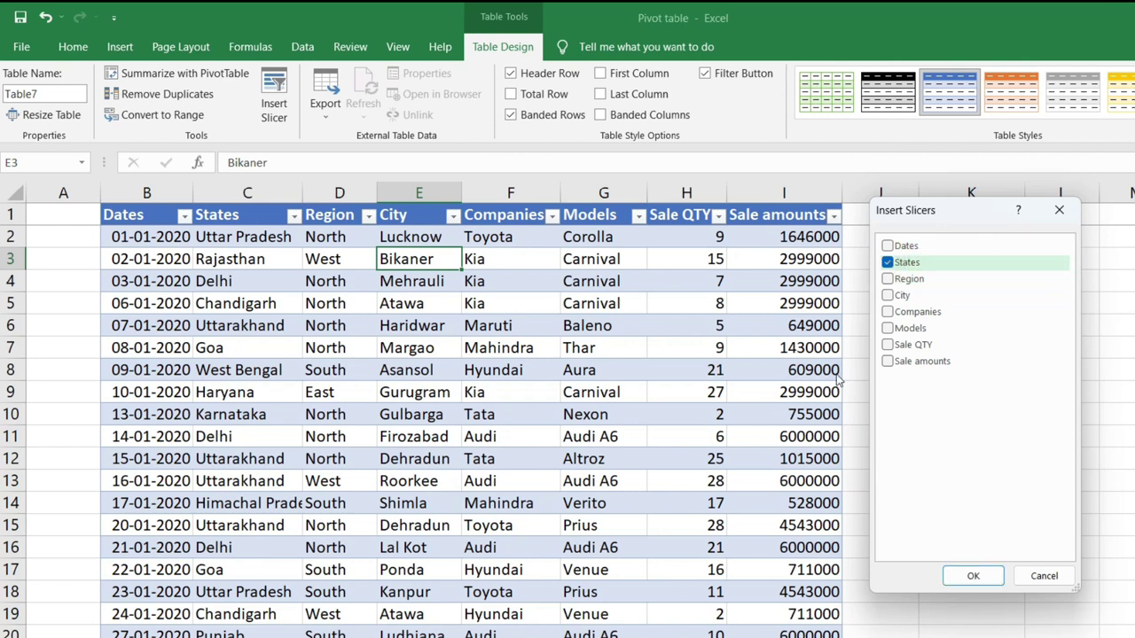
click(888, 297)
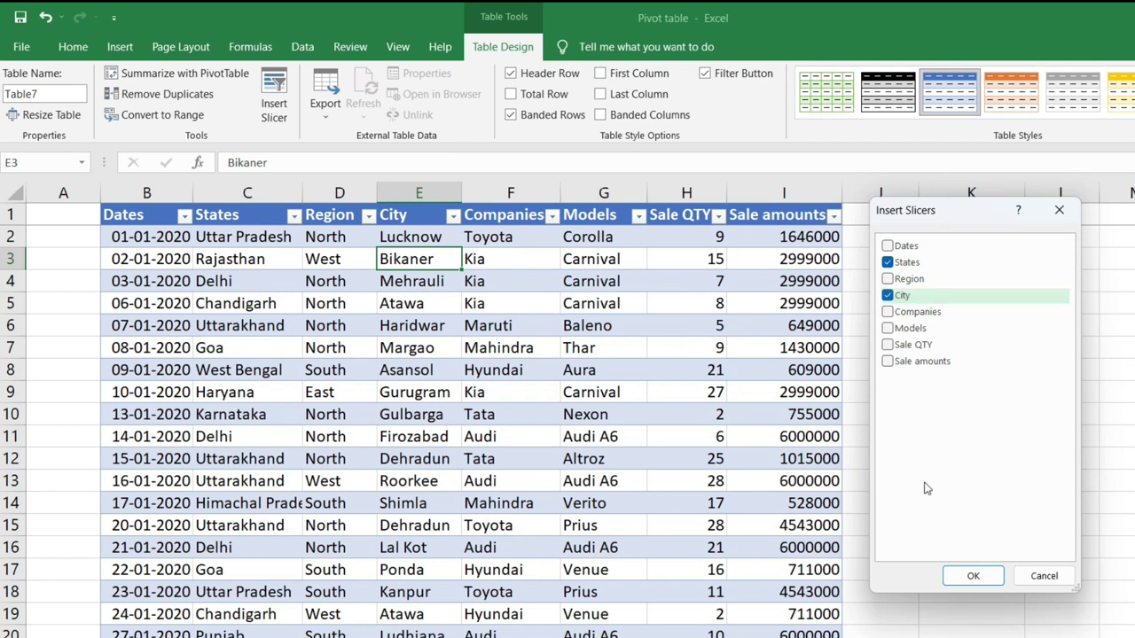
click(972, 577)
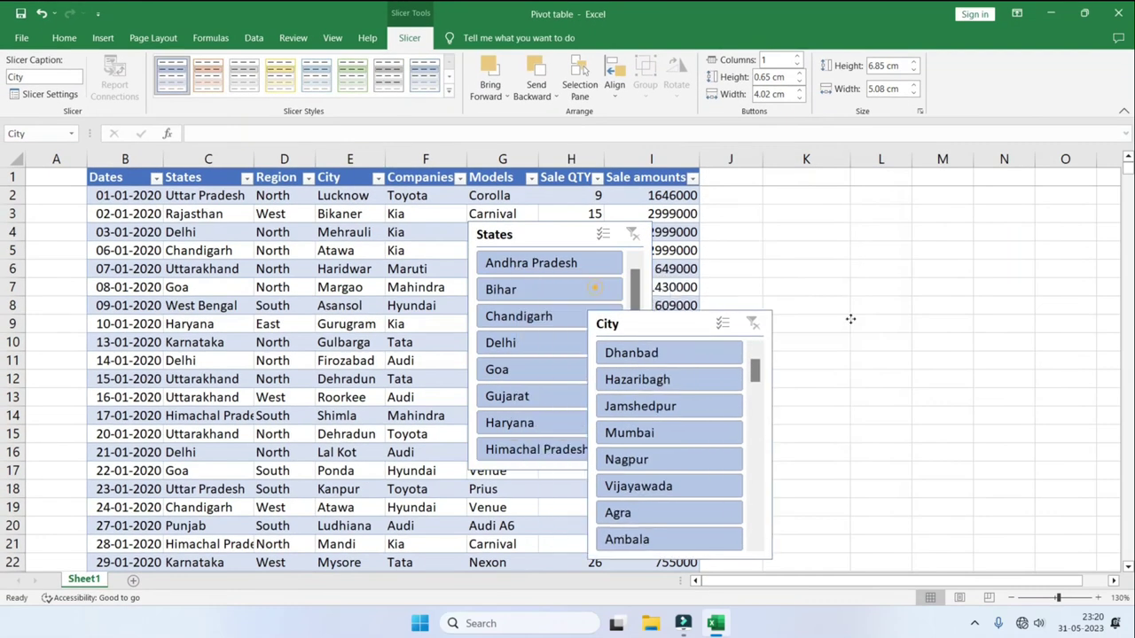
Arrange the States and City slicers side by side in the empty columns beside the table
drag(849, 319, 1007, 215)
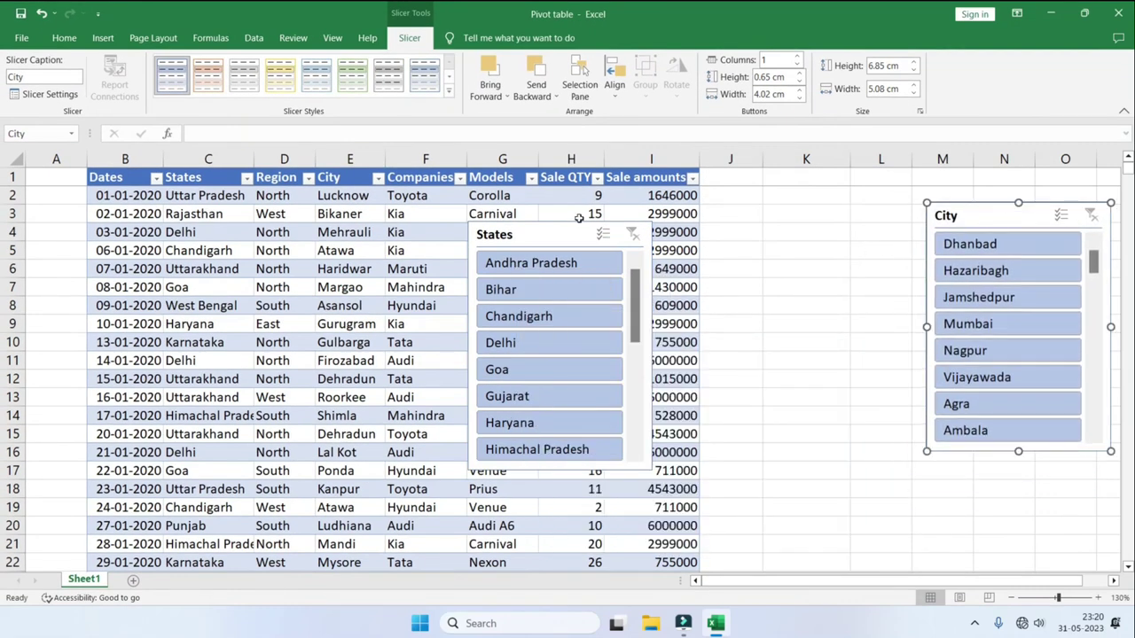
drag(576, 234, 803, 213)
drag(515, 236, 764, 218)
click(764, 218)
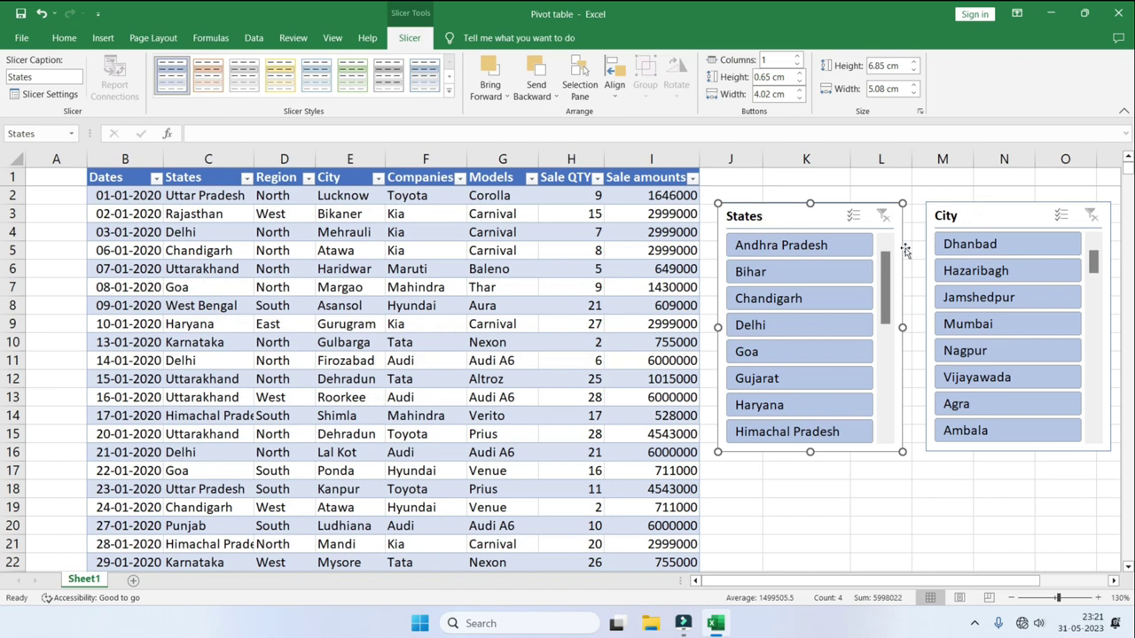
Filter the table to Andhra Pradesh with the States slicer and fit the States column to its contents
click(774, 248)
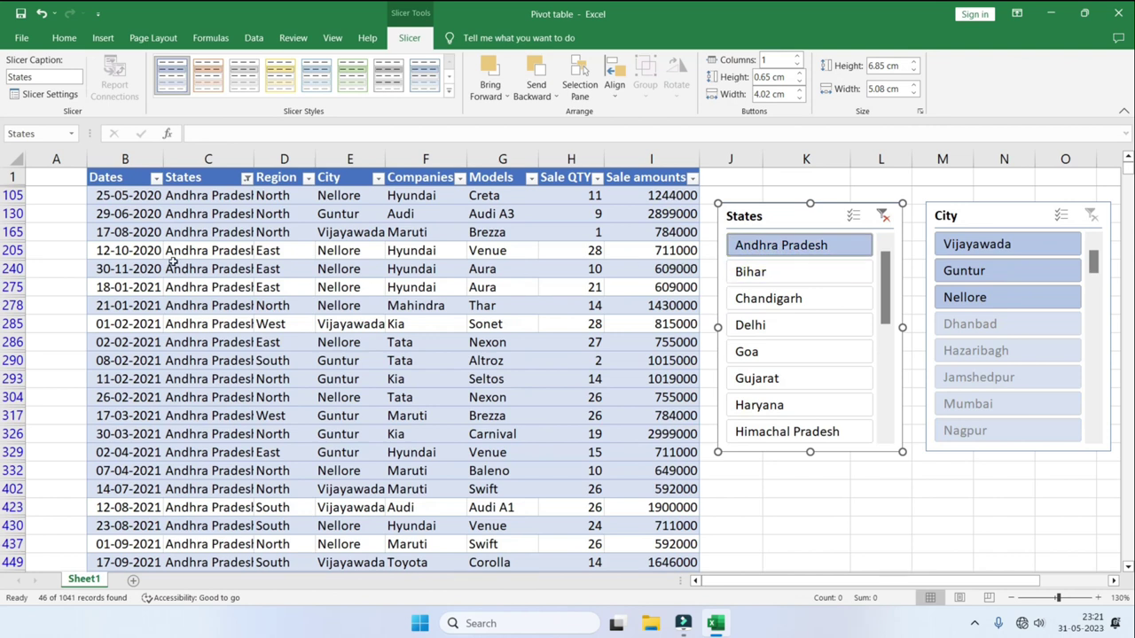
double_click(254, 159)
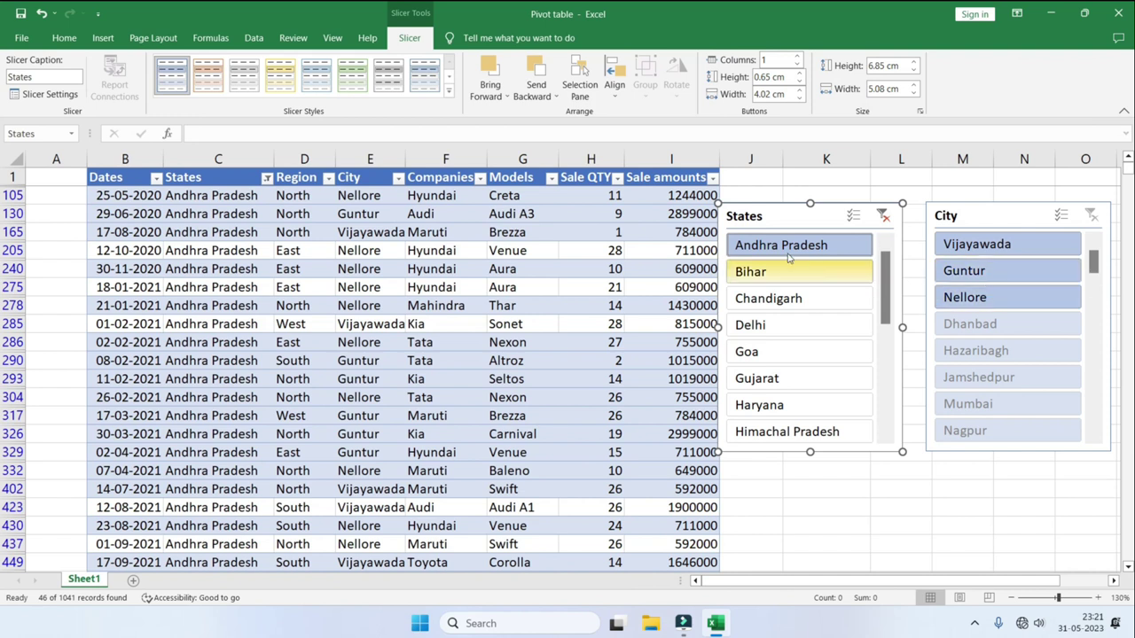
Filter the cities to Vijayawada, Guntur and Vijayawada again in turn, and shift the States slicer clear of the table
click(991, 252)
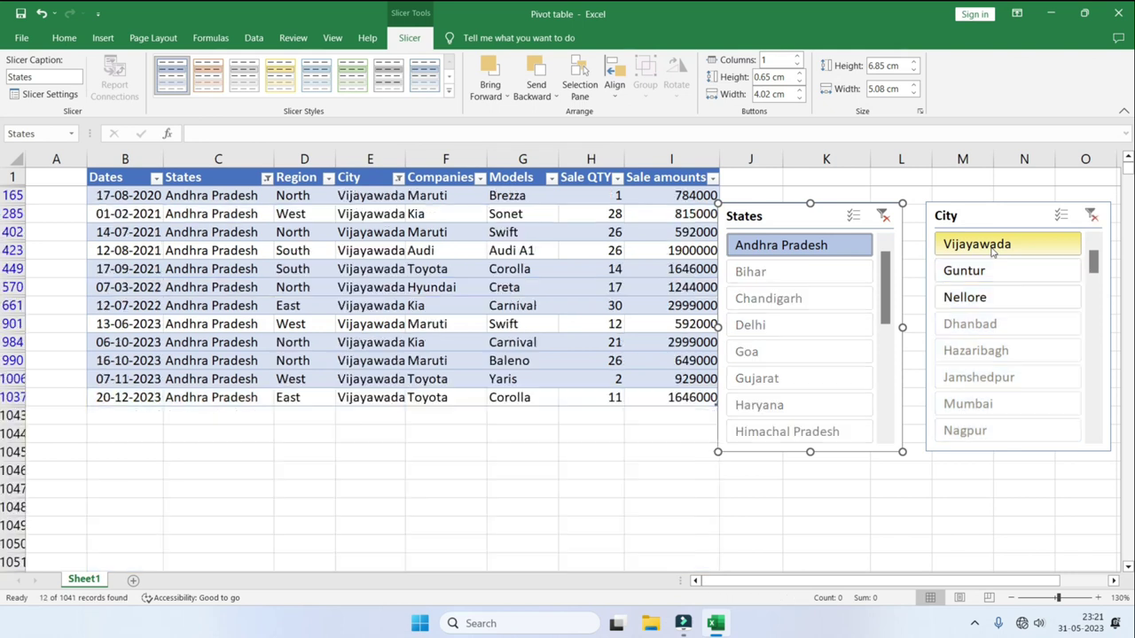
drag(802, 223, 823, 223)
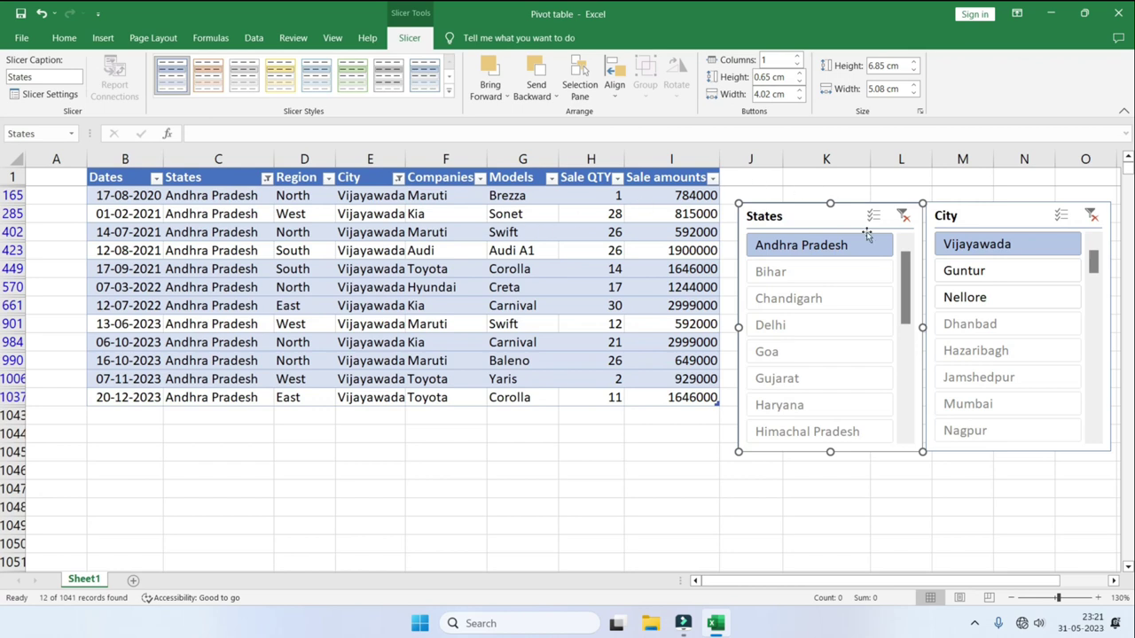
click(957, 280)
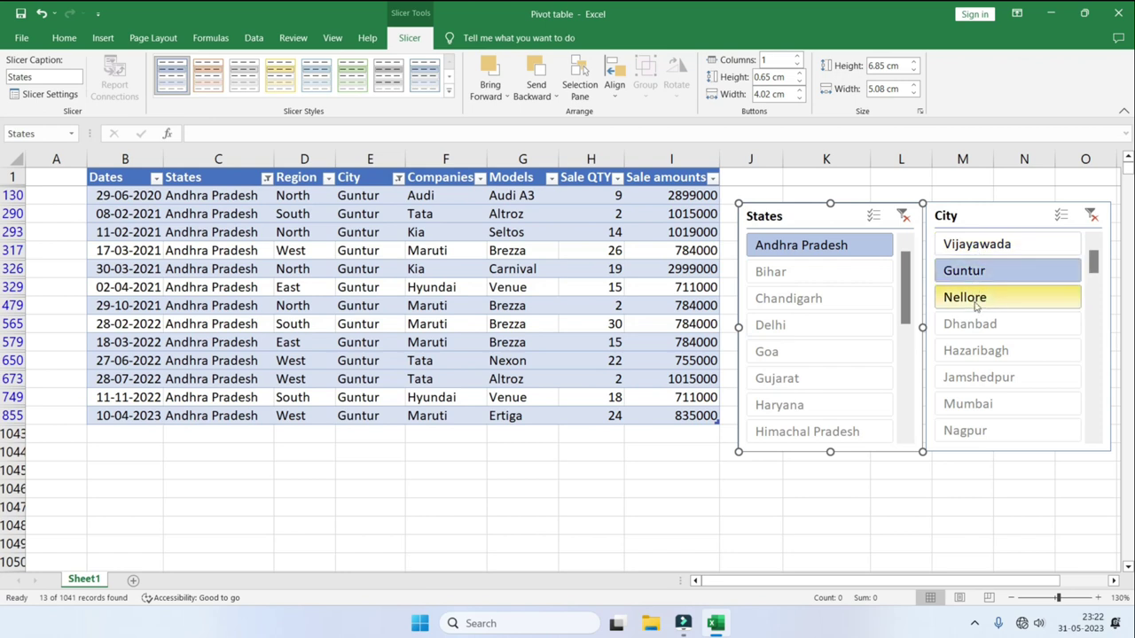
click(993, 244)
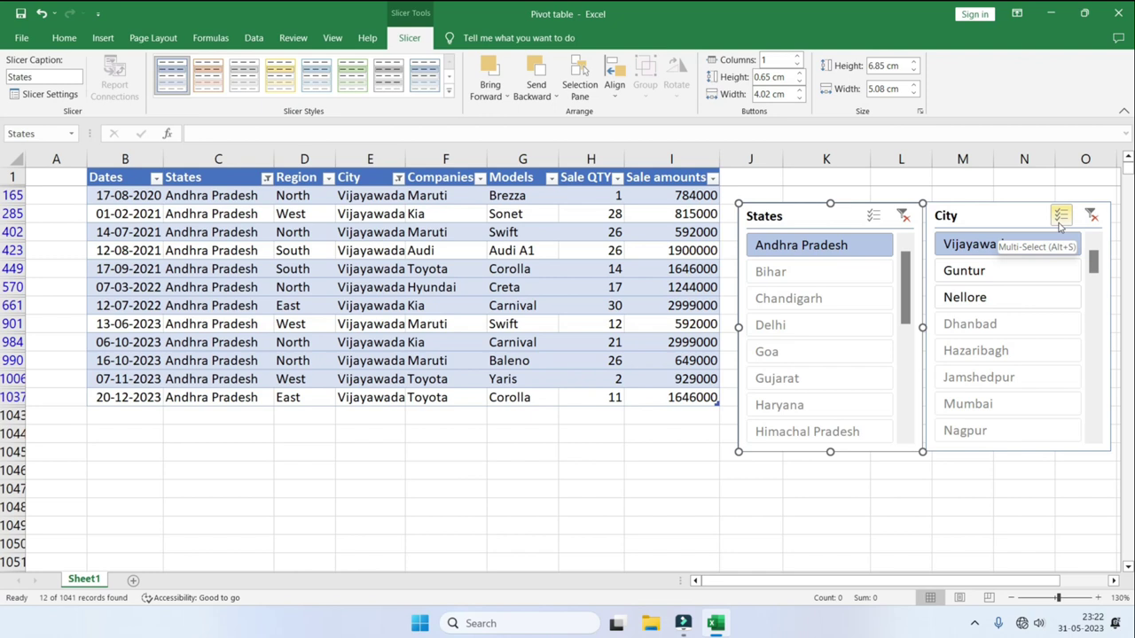
Enable multi-select in the City slicer and add Guntur and Nellore to the Vijayawada filter
click(1060, 218)
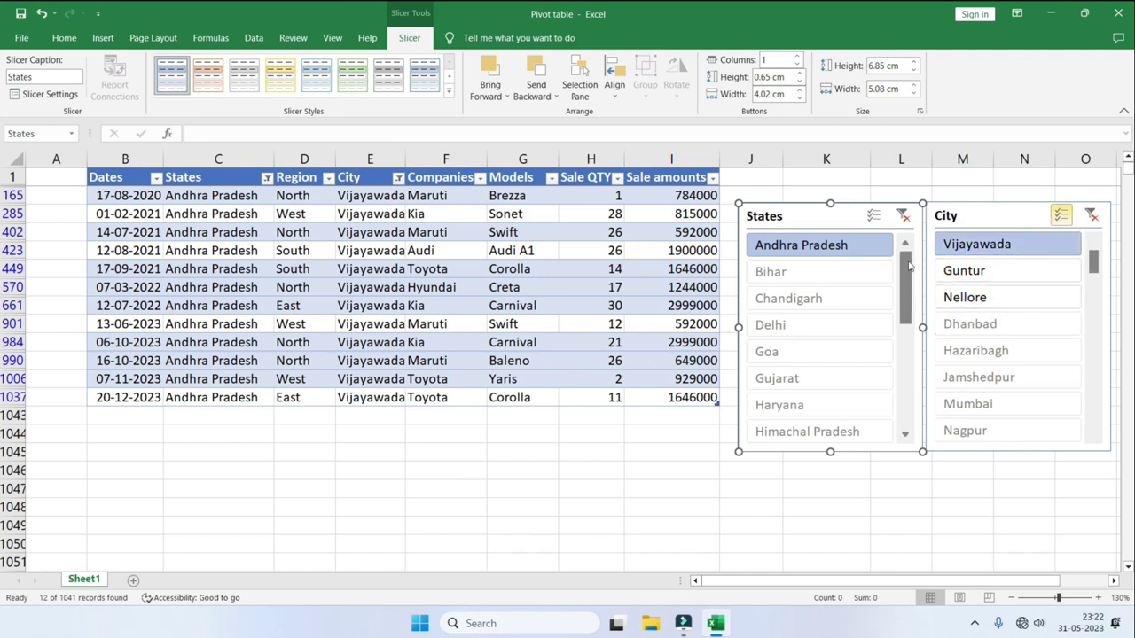
click(966, 275)
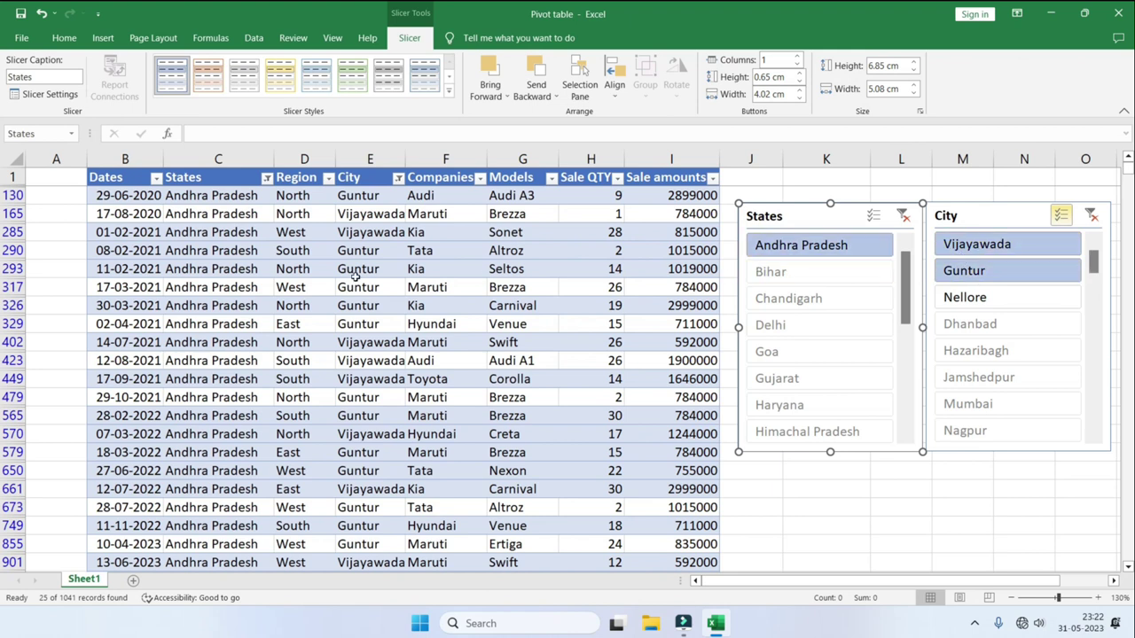
scroll(312, 375, down, 4)
scroll(312, 375, up, 3)
click(193, 273)
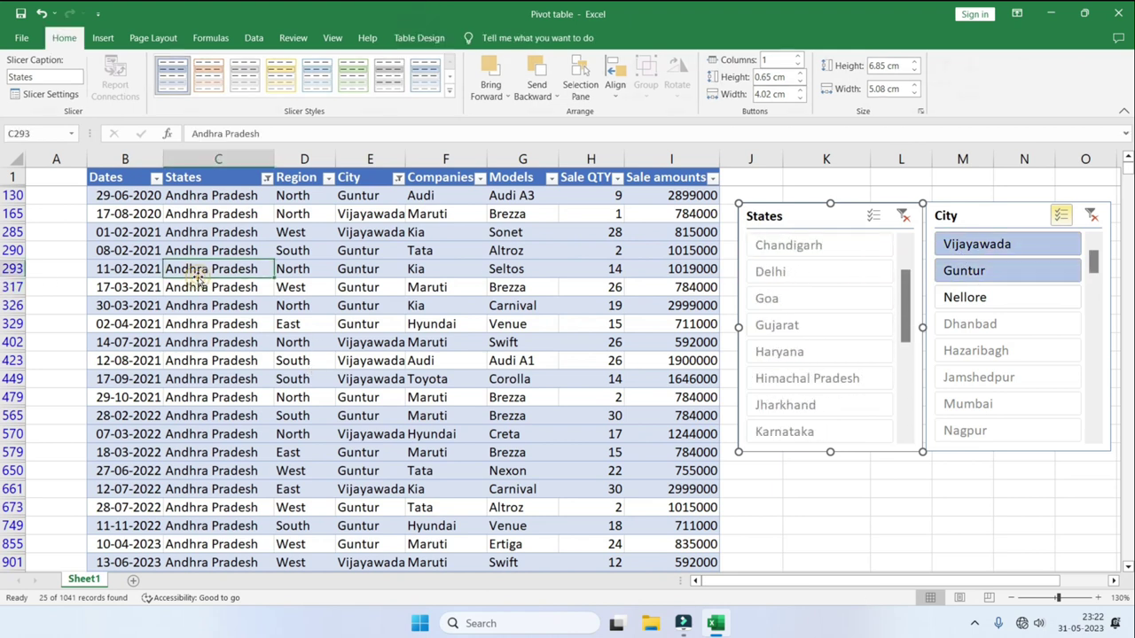
scroll(226, 328, down, 3)
scroll(232, 337, down, 1)
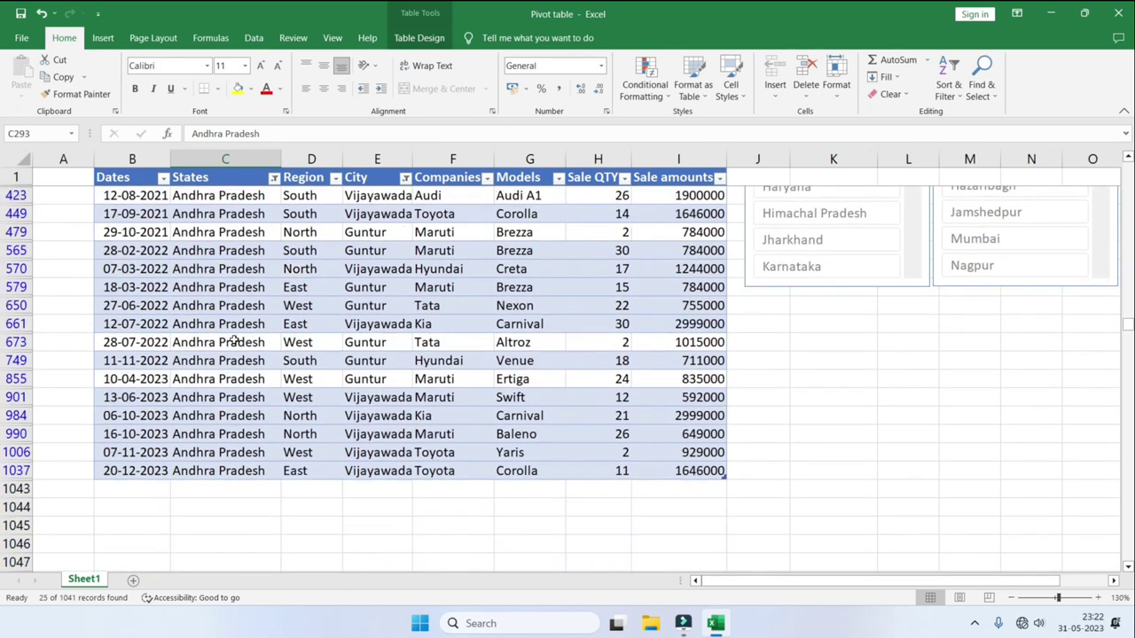
scroll(235, 340, up, 3)
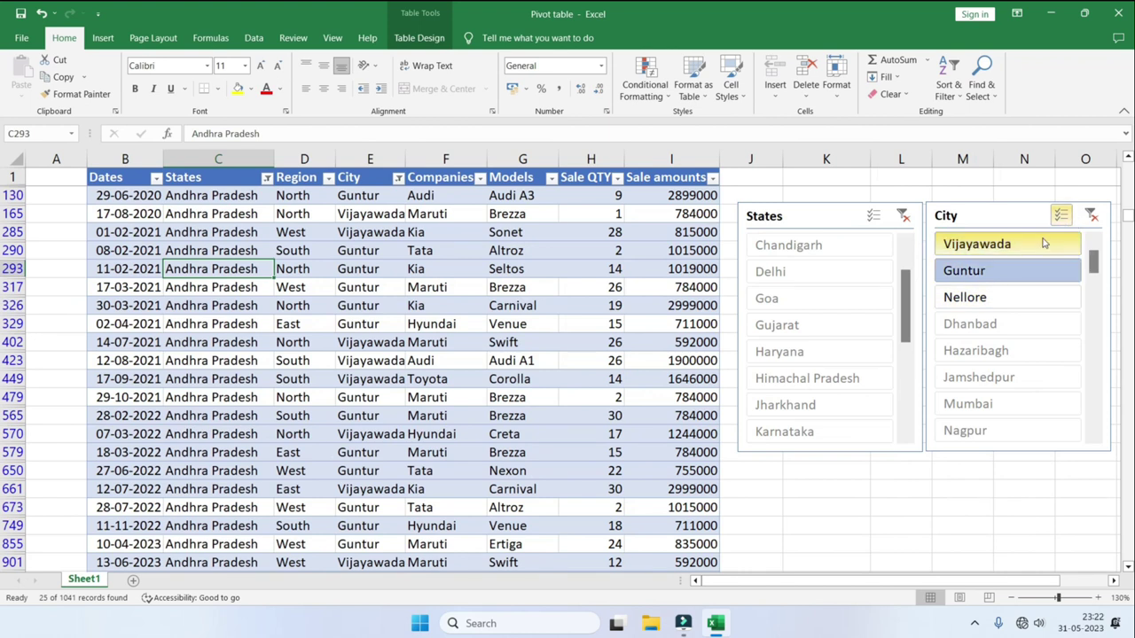
click(957, 298)
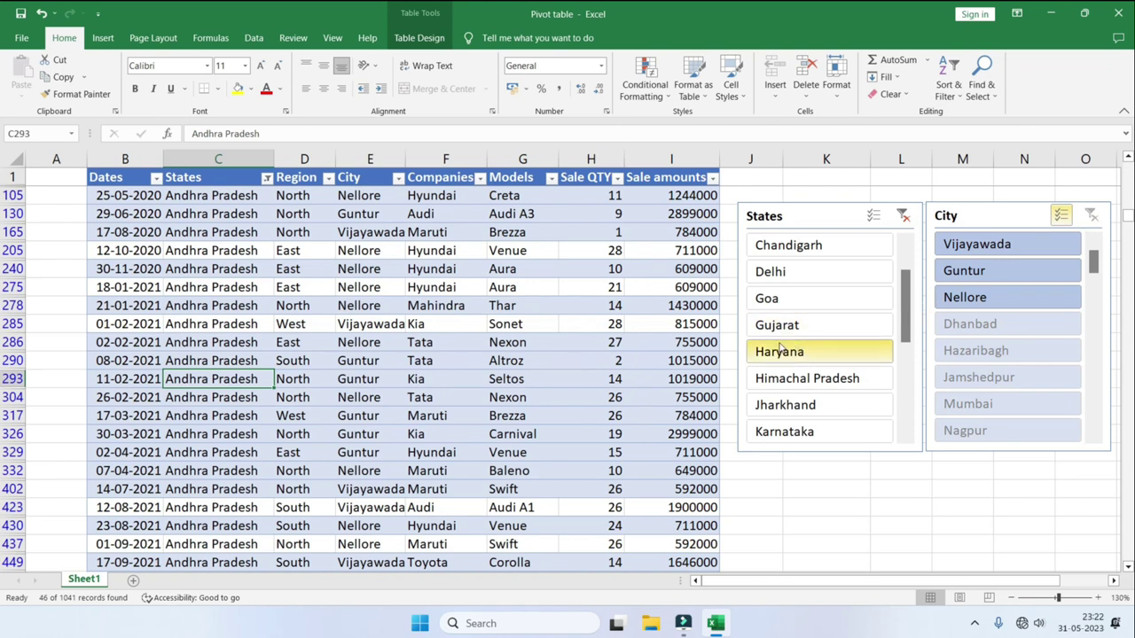
Filter the table to Haryana with the States slicer and look through the filtered rows
click(781, 354)
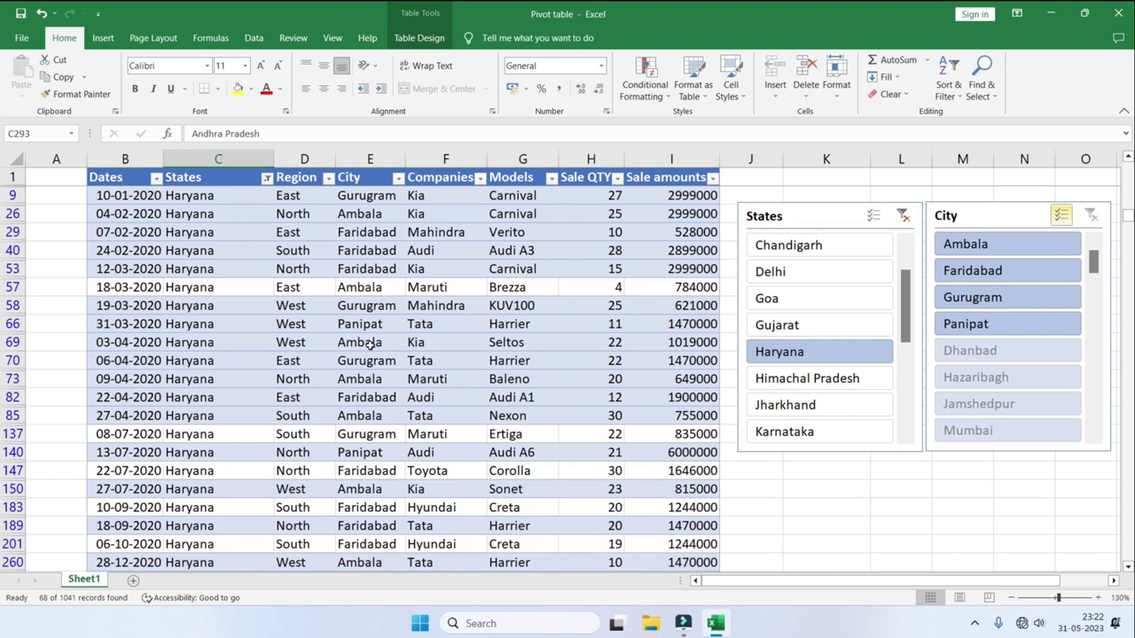
scroll(206, 347, down, 4)
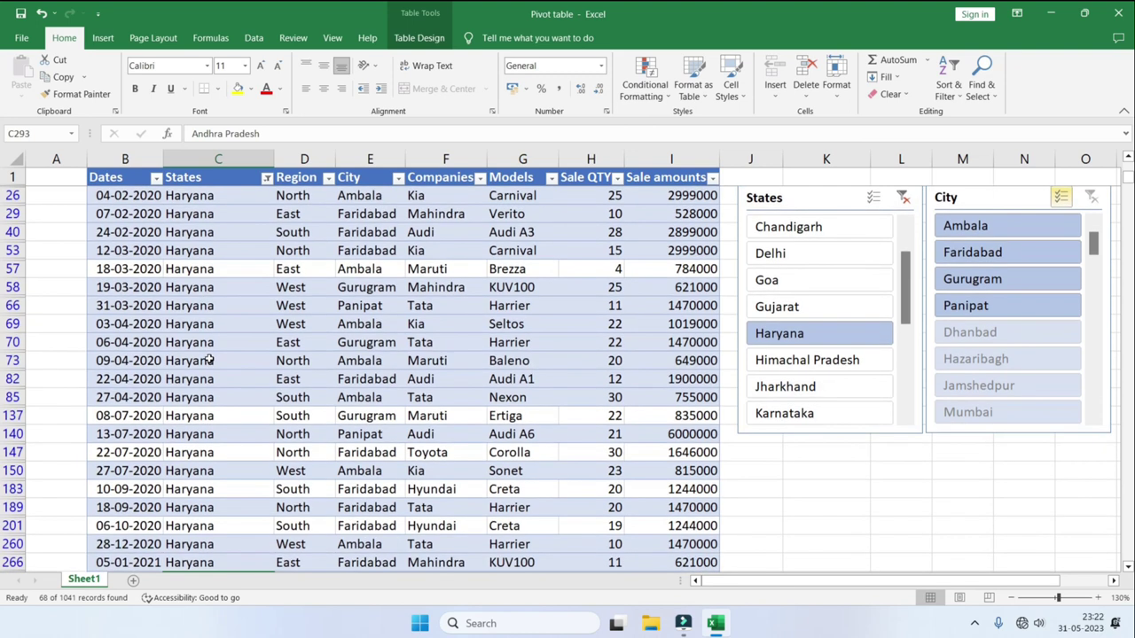
scroll(236, 452, down, 3)
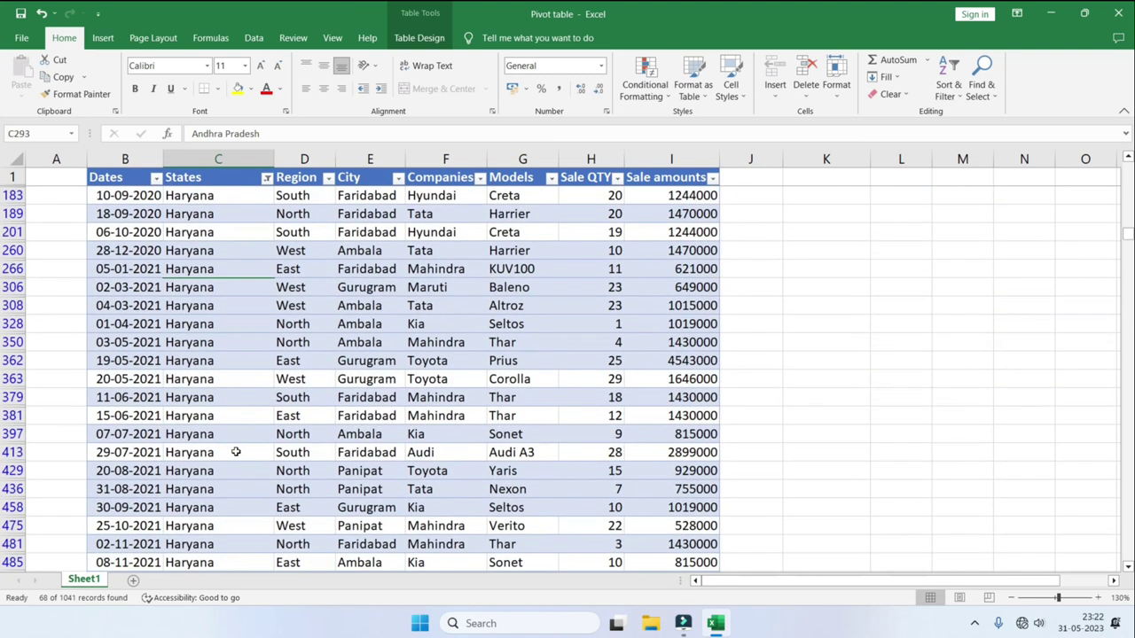
scroll(237, 456, up, 4)
scroll(239, 456, up, 3)
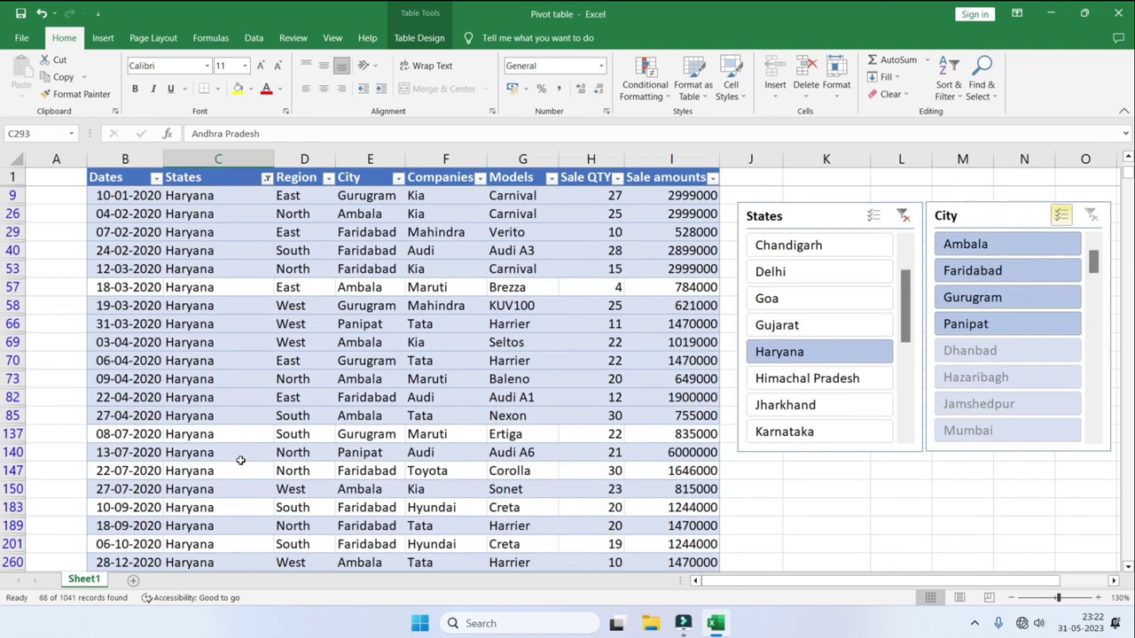
Exclude Faridabad from the Haryana cities, turn off the City slicer's multi-select, and filter to Faridabad alone and to Ambala alone
click(971, 271)
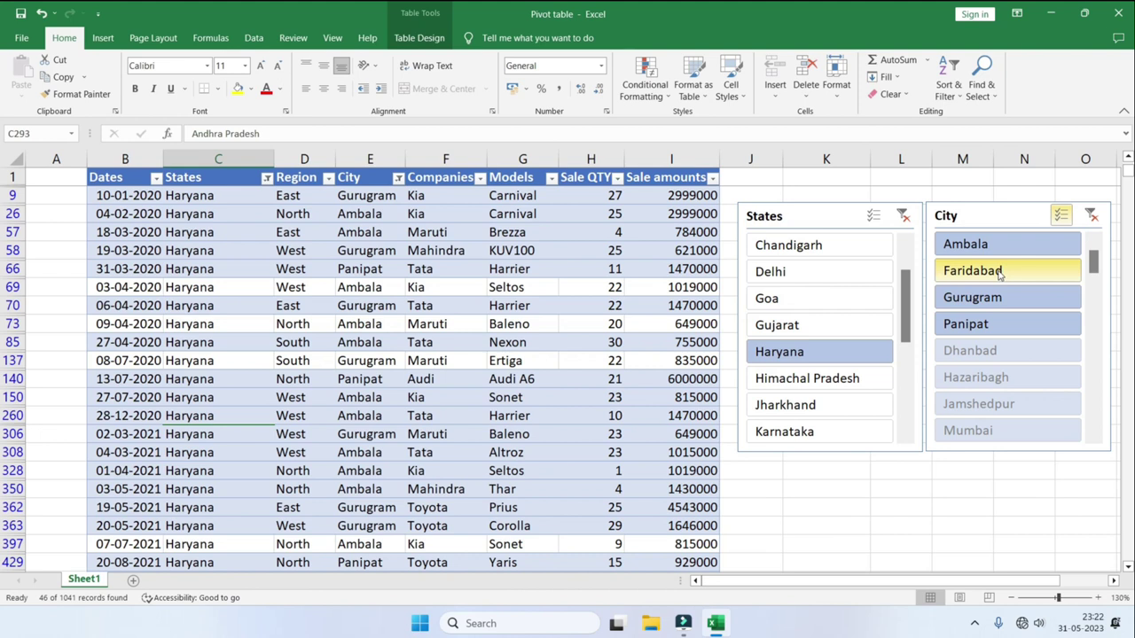
click(1061, 217)
click(1002, 272)
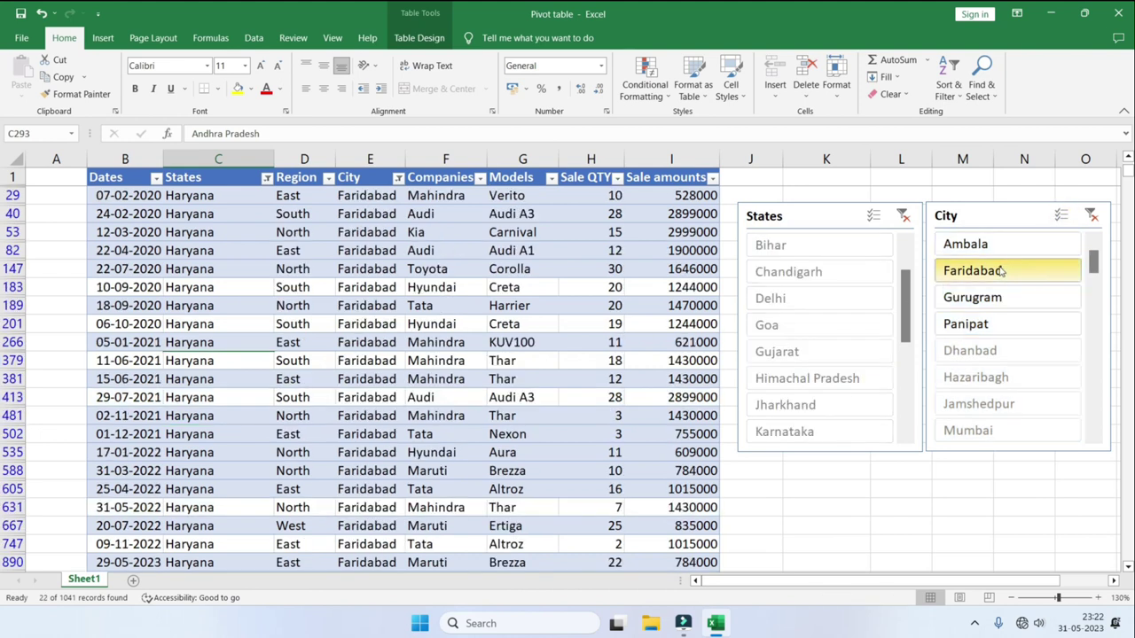
scroll(329, 257, down, 2)
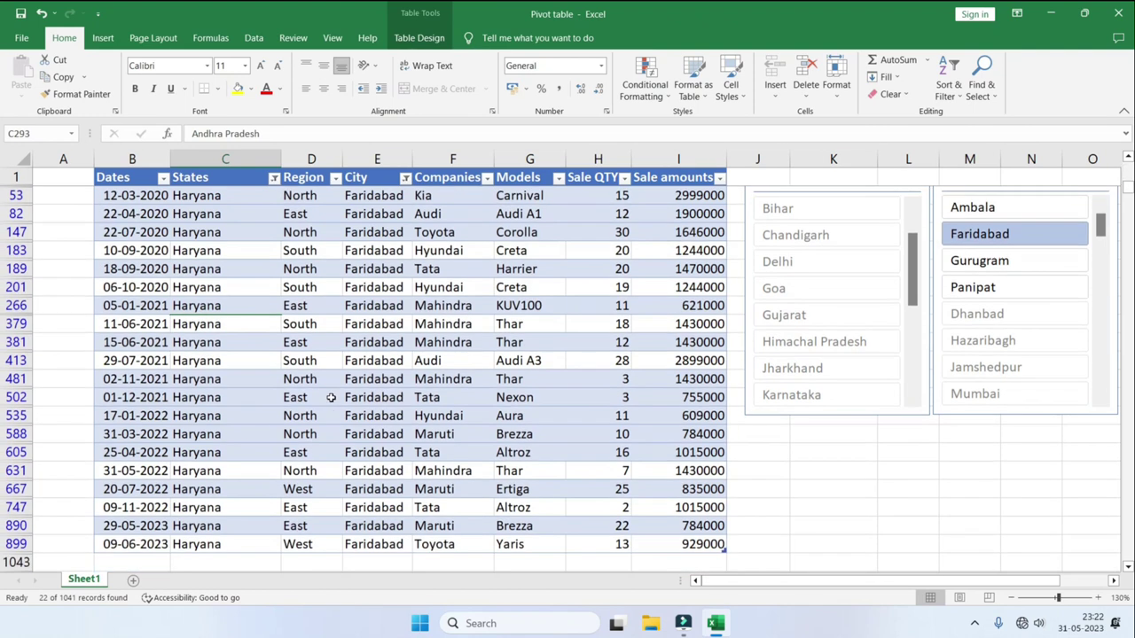
scroll(355, 453, up, 2)
scroll(355, 452, up, 1)
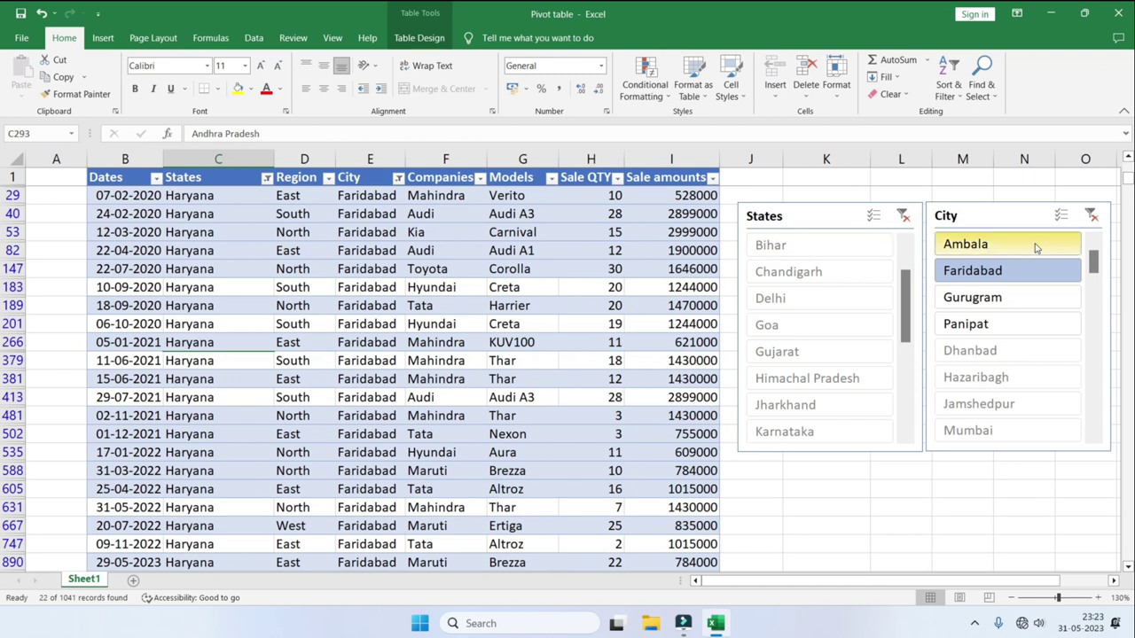
click(971, 245)
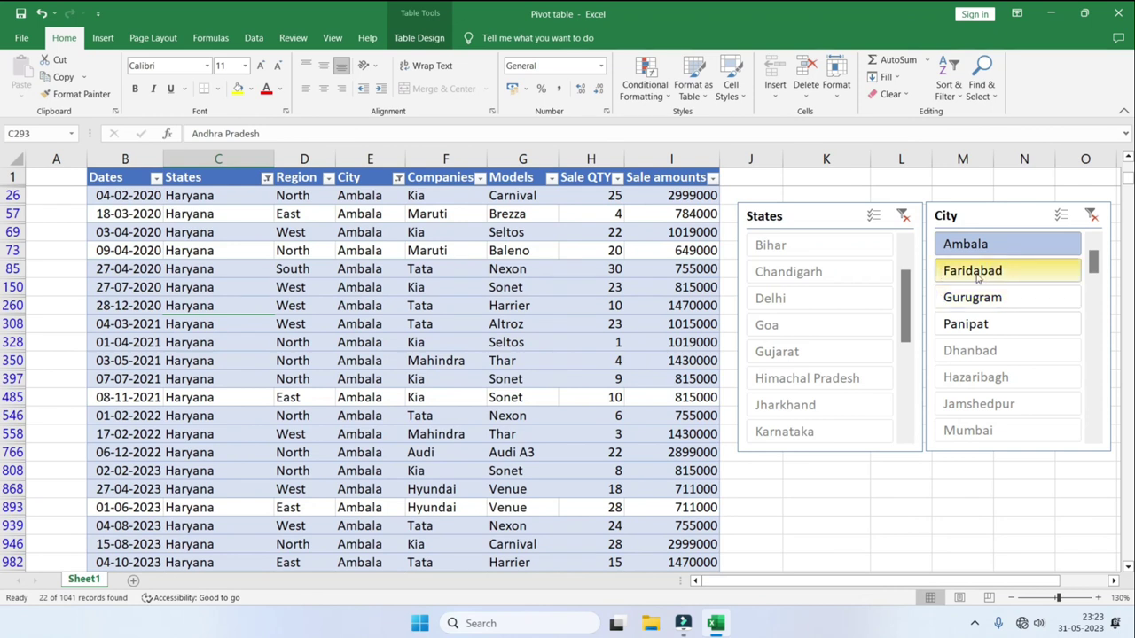
Add Faridabad to the Ambala filter, filter to Panipat alone, and clear the City slicer's filter
ctrl+click(976, 273)
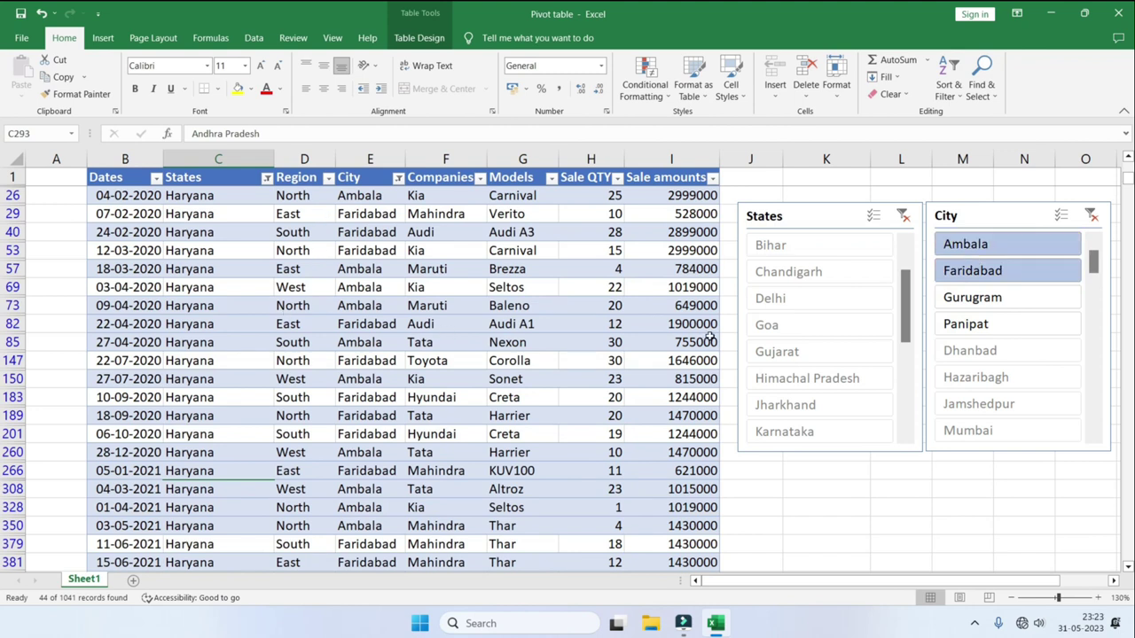
click(975, 328)
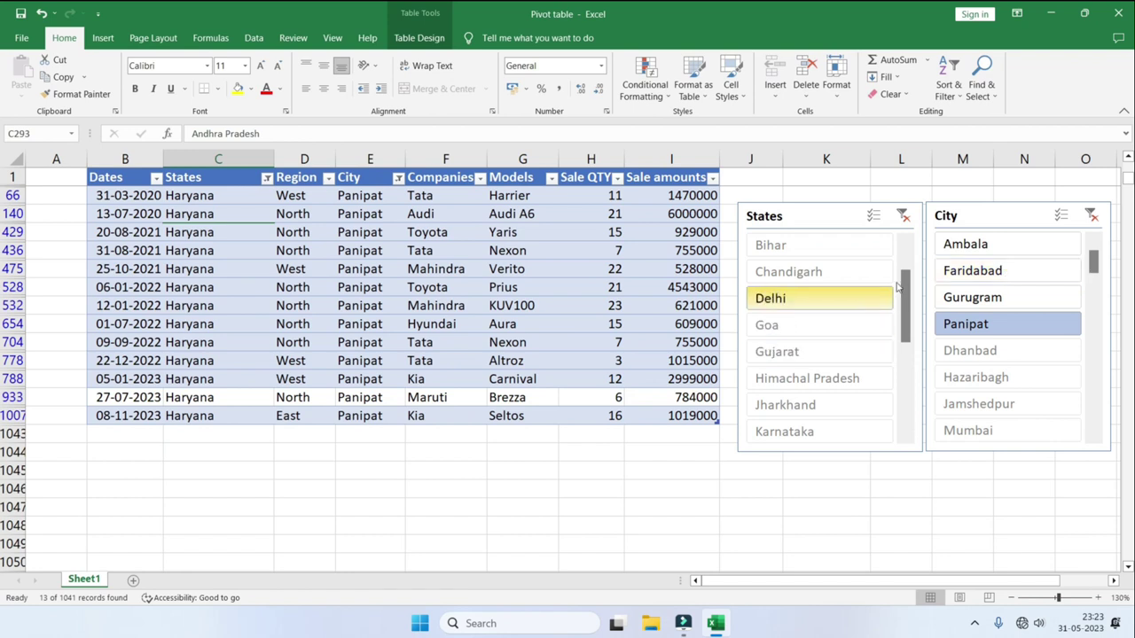
click(1091, 215)
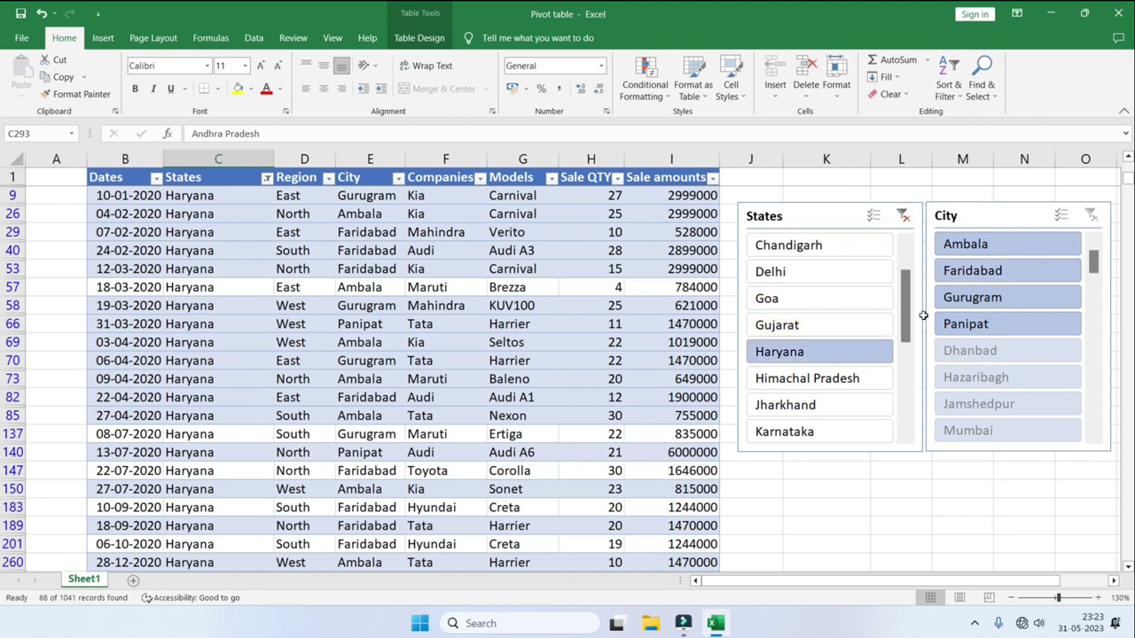
Filter the table to Atawa in Chandigarh, look through the filtered rows, and clear the filters of both slicers
drag(905, 306, 922, 282)
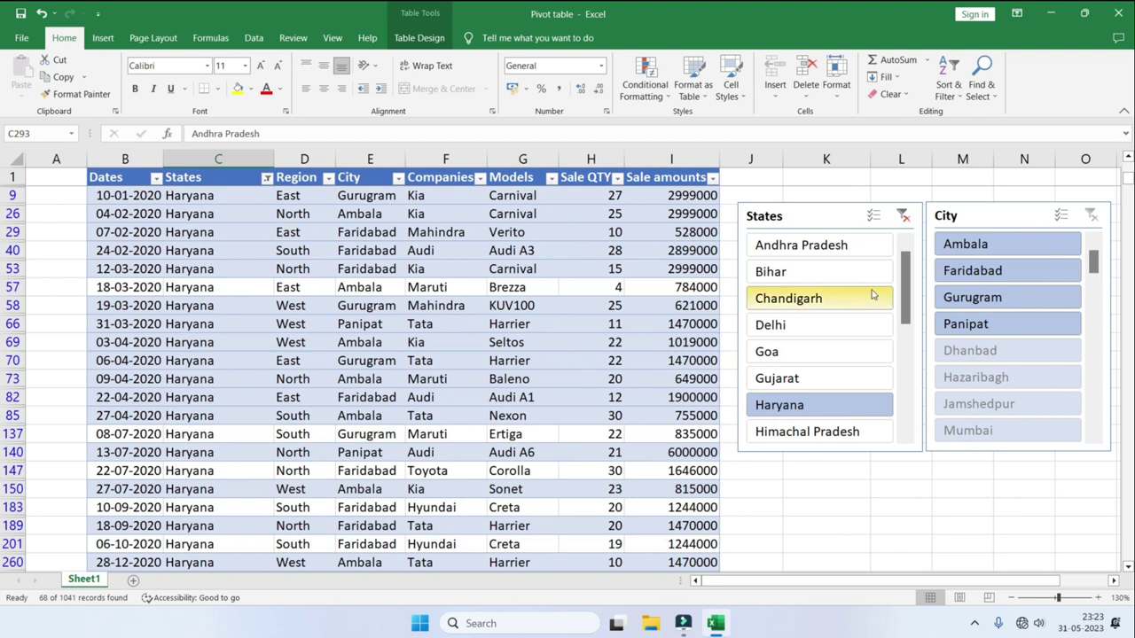
click(797, 298)
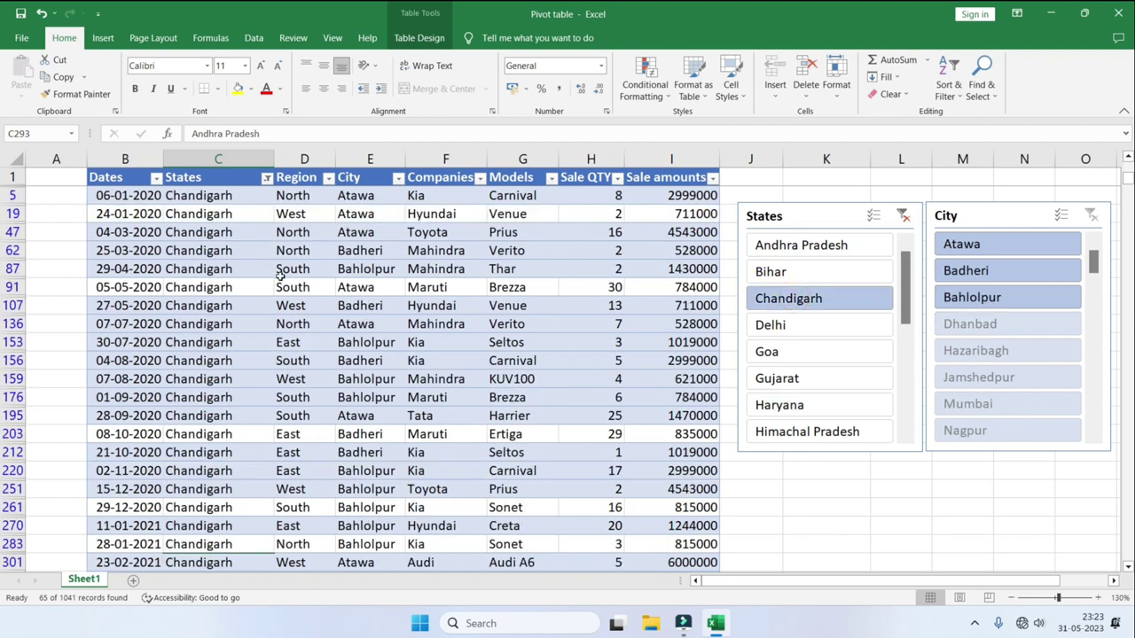
click(981, 252)
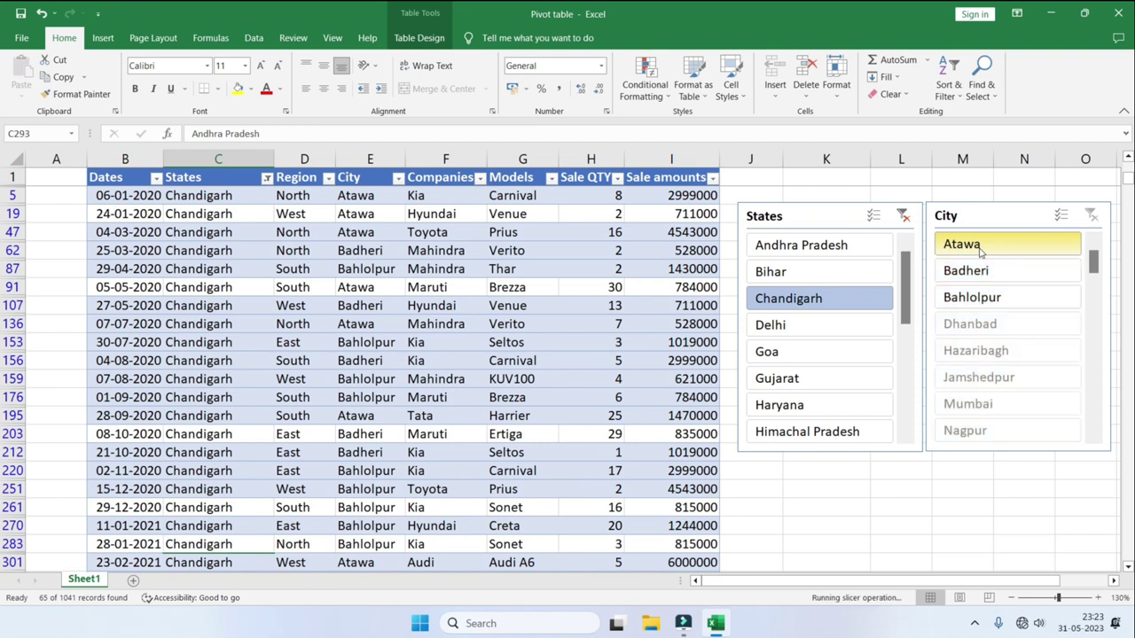
scroll(389, 434, down, 1)
scroll(299, 469, down, 3)
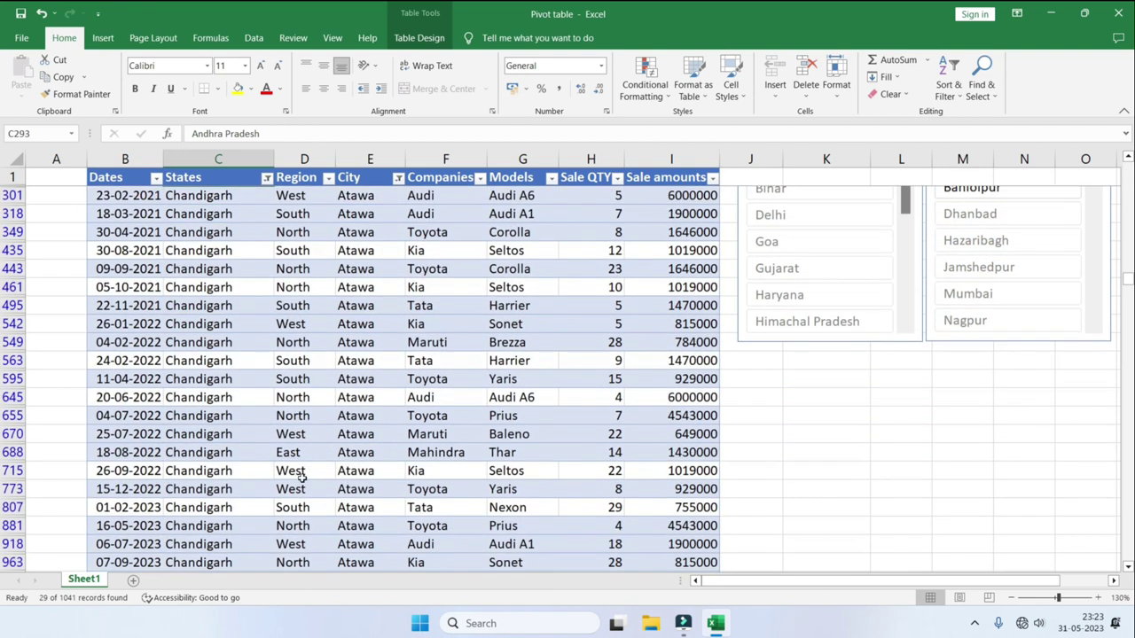
scroll(362, 415, up, 4)
scroll(362, 415, up, 2)
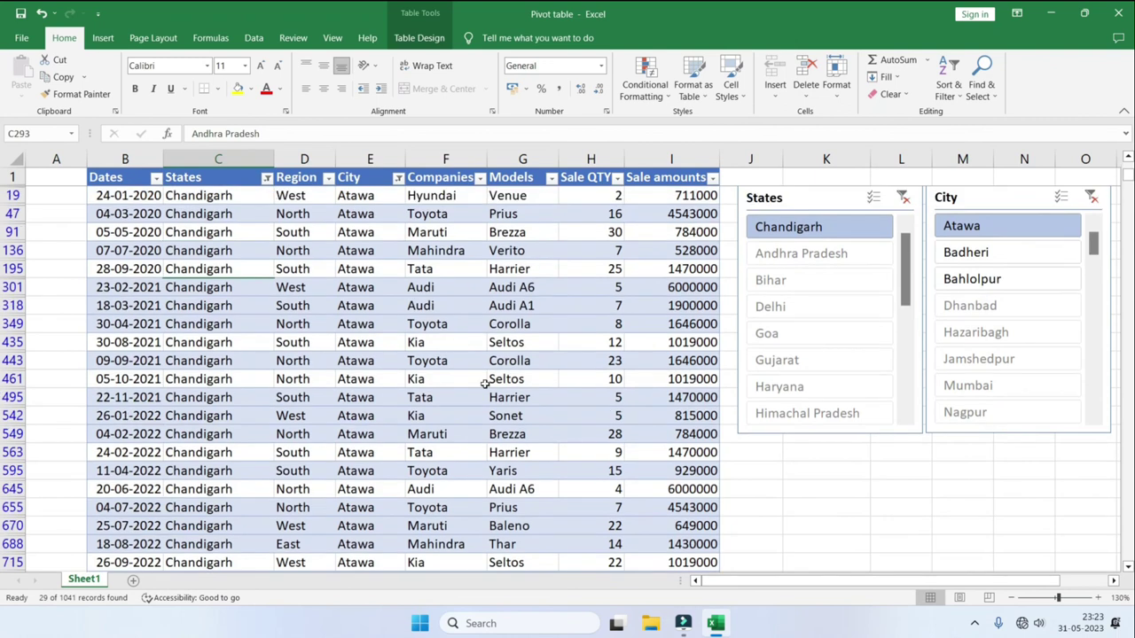
click(903, 215)
click(1090, 215)
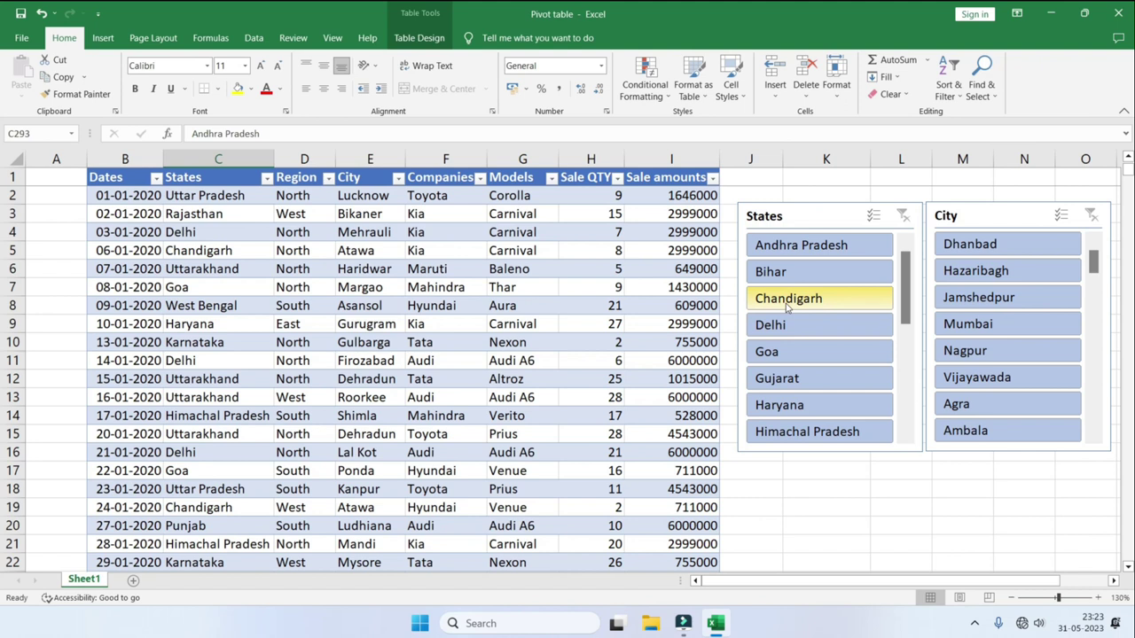
Apply the green style from the Dark slicer styles to the States slicer
click(798, 218)
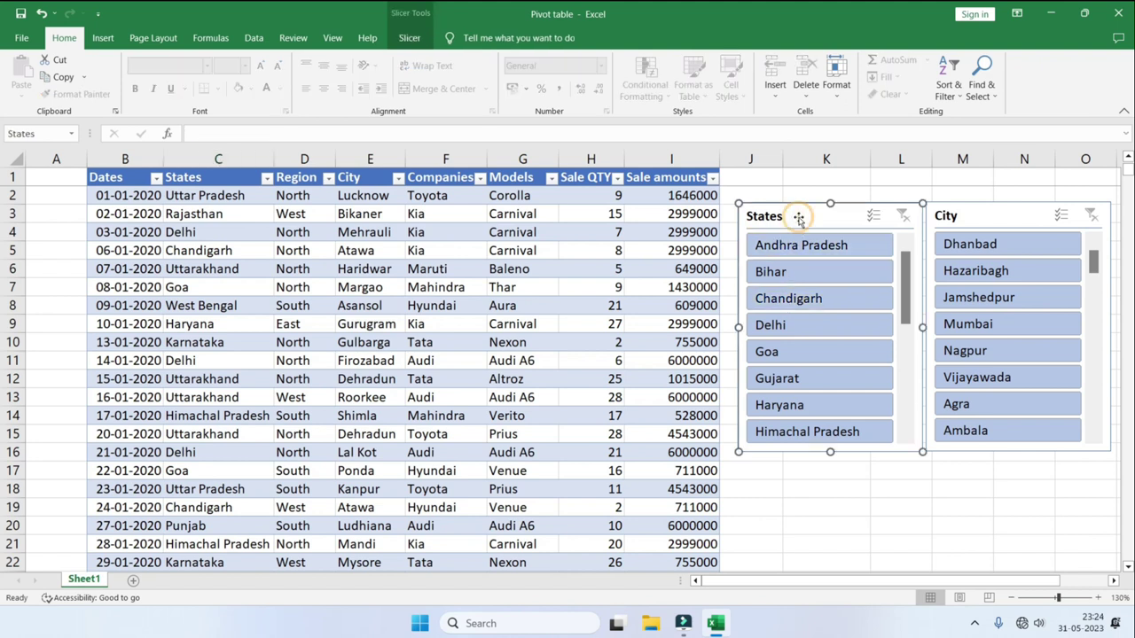
click(408, 38)
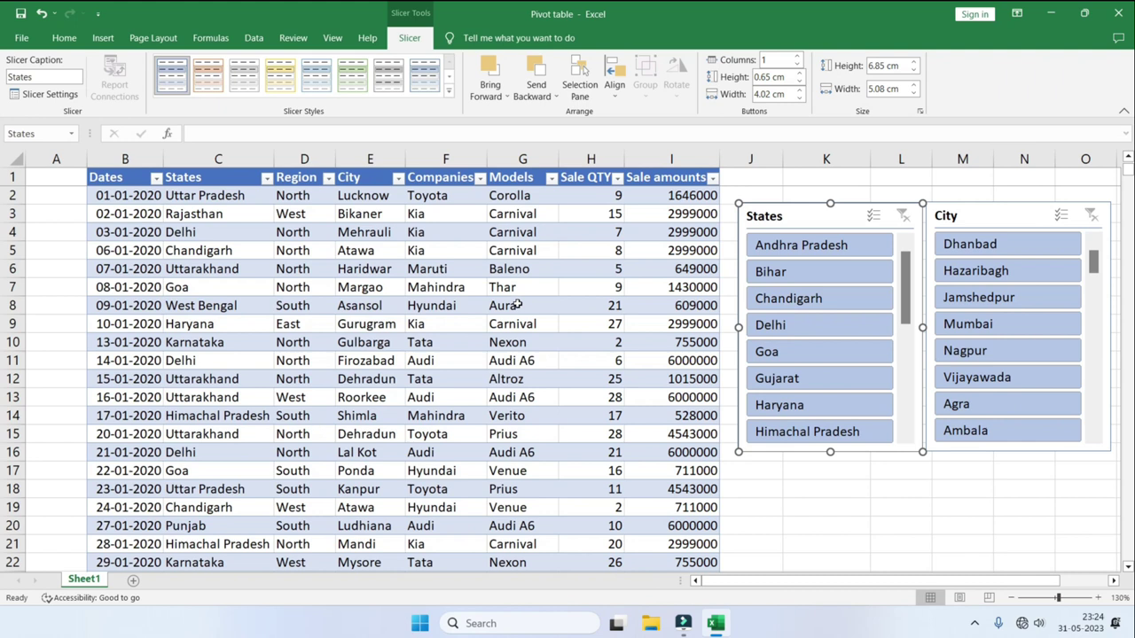
click(448, 91)
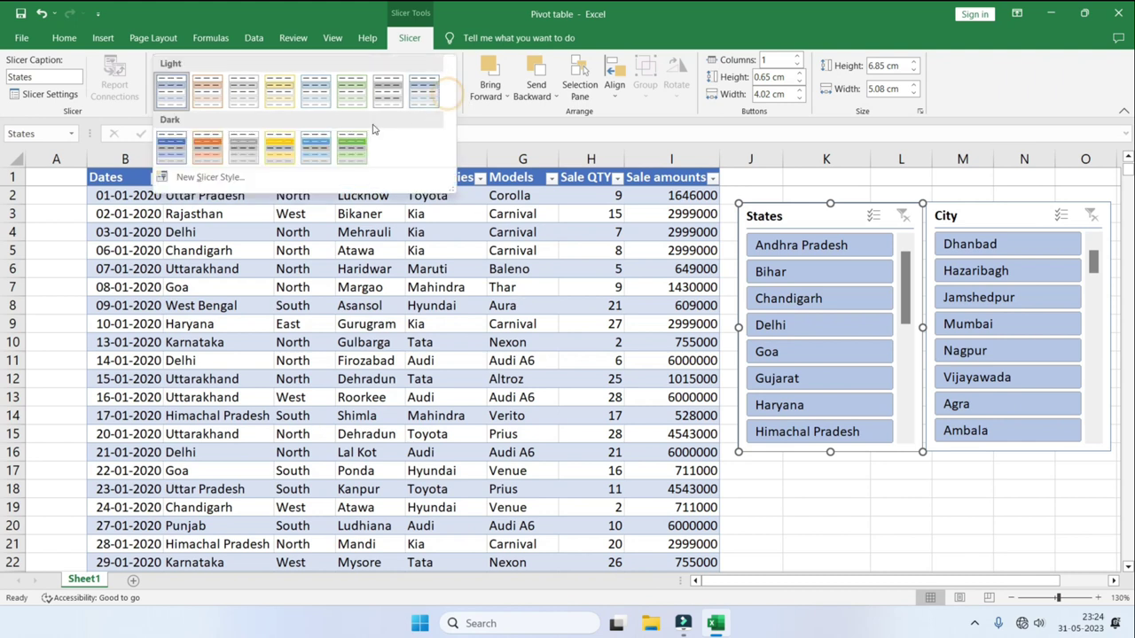
click(339, 149)
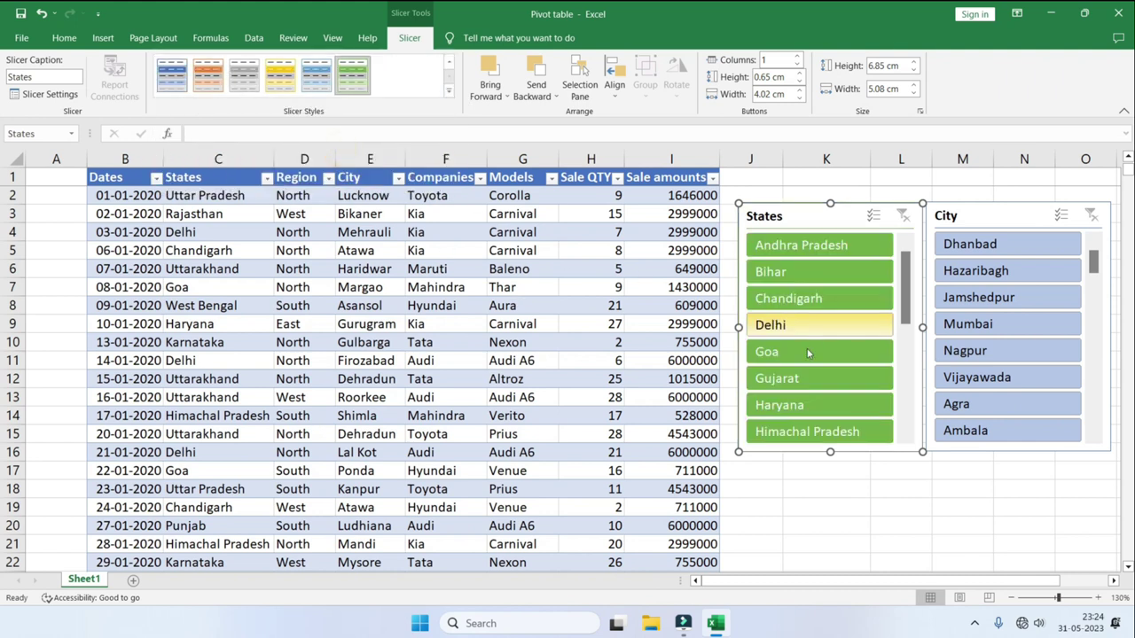
Filter the states to Andhra Pradesh, Chandigarh and Goa in turn, and add Delhi to the Goa filter
click(796, 250)
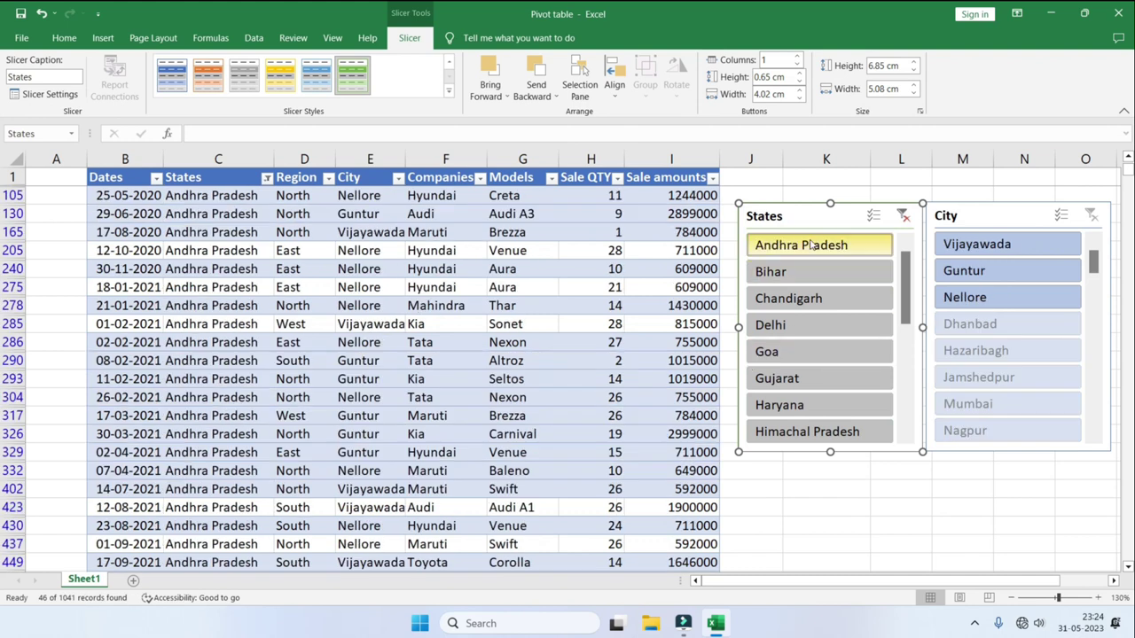
click(776, 299)
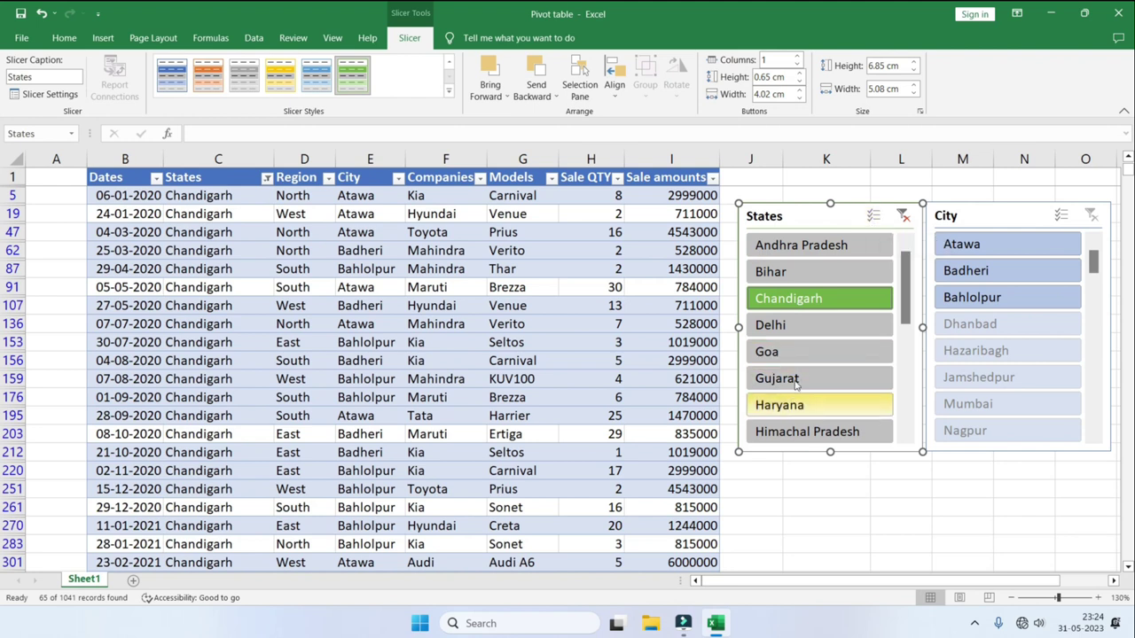
click(802, 355)
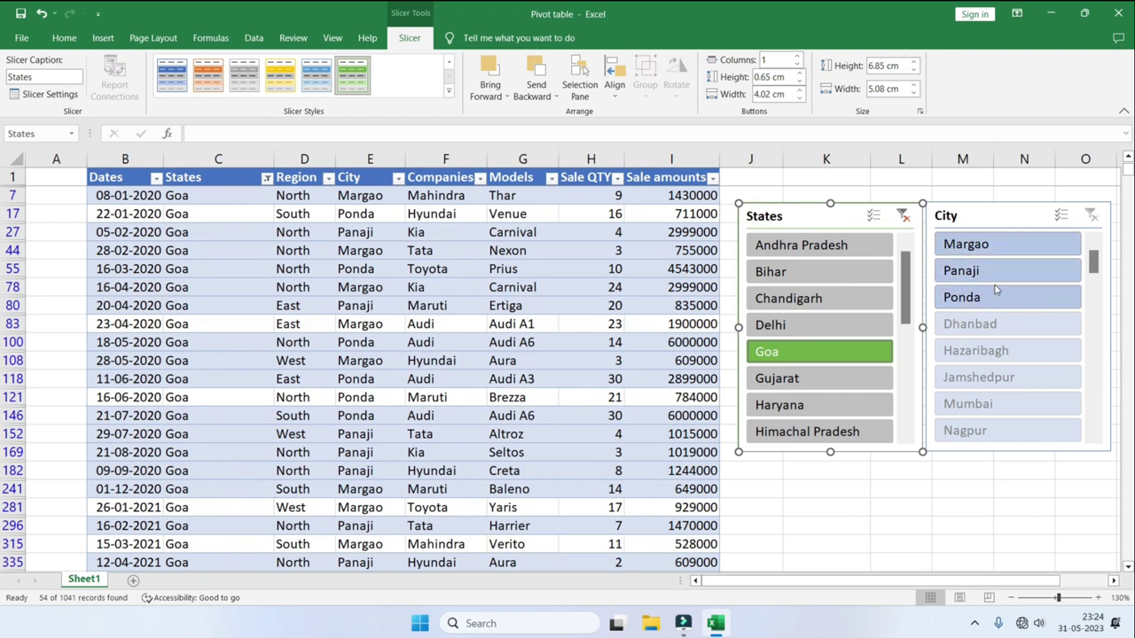
ctrl+click(802, 328)
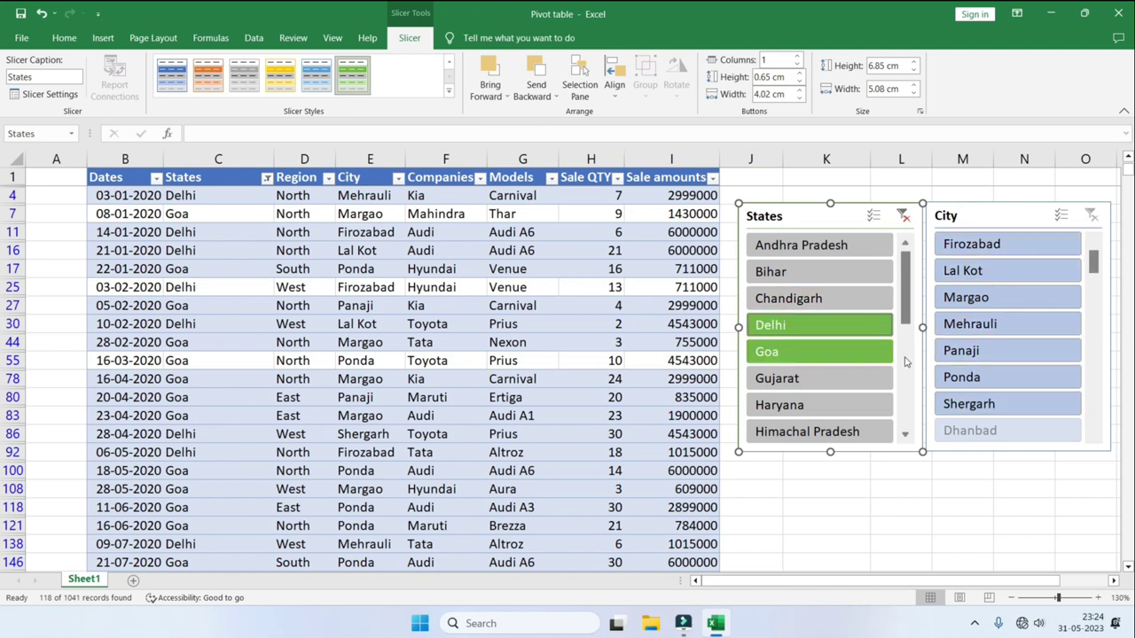
Filter the cities to Firozabad together with Lal Kot, and clear the filters of both slicers
click(967, 246)
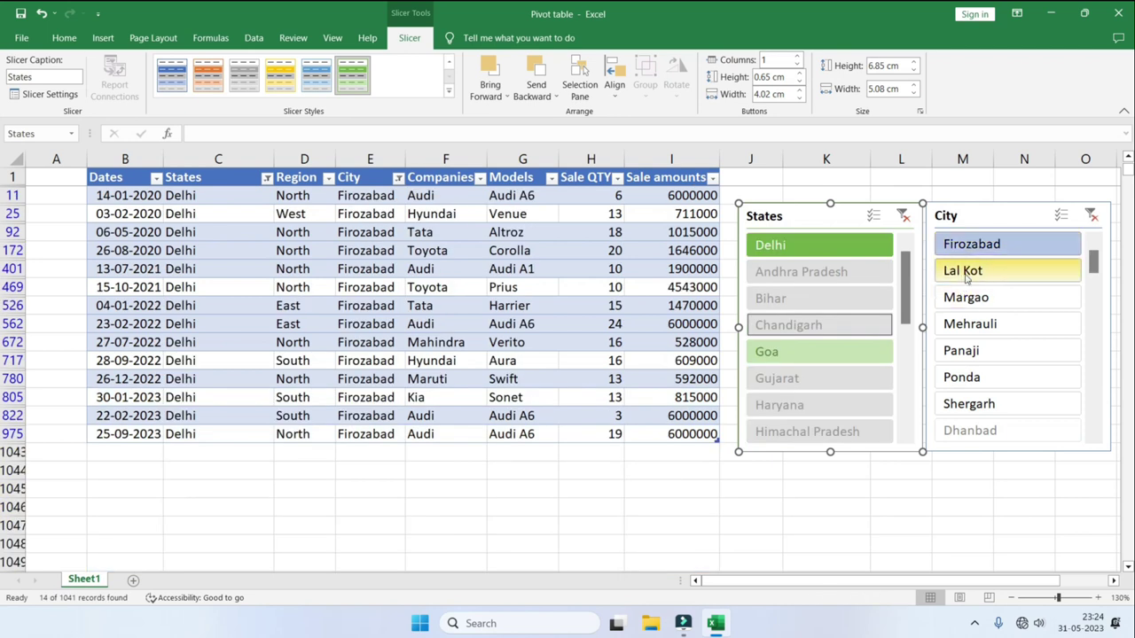
ctrl+click(966, 273)
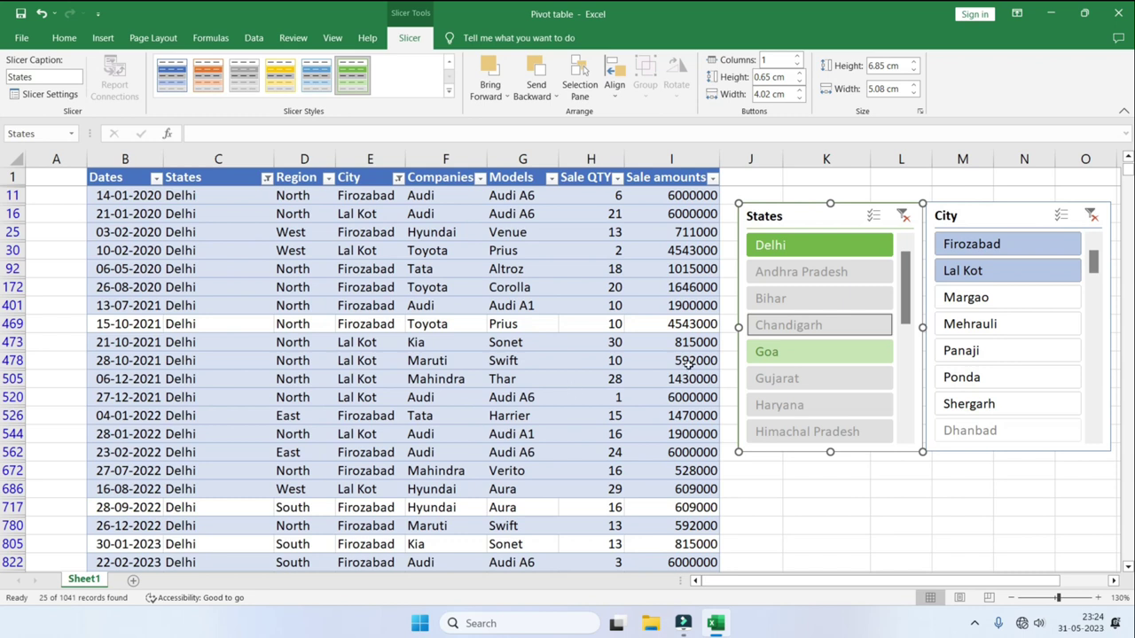
click(902, 215)
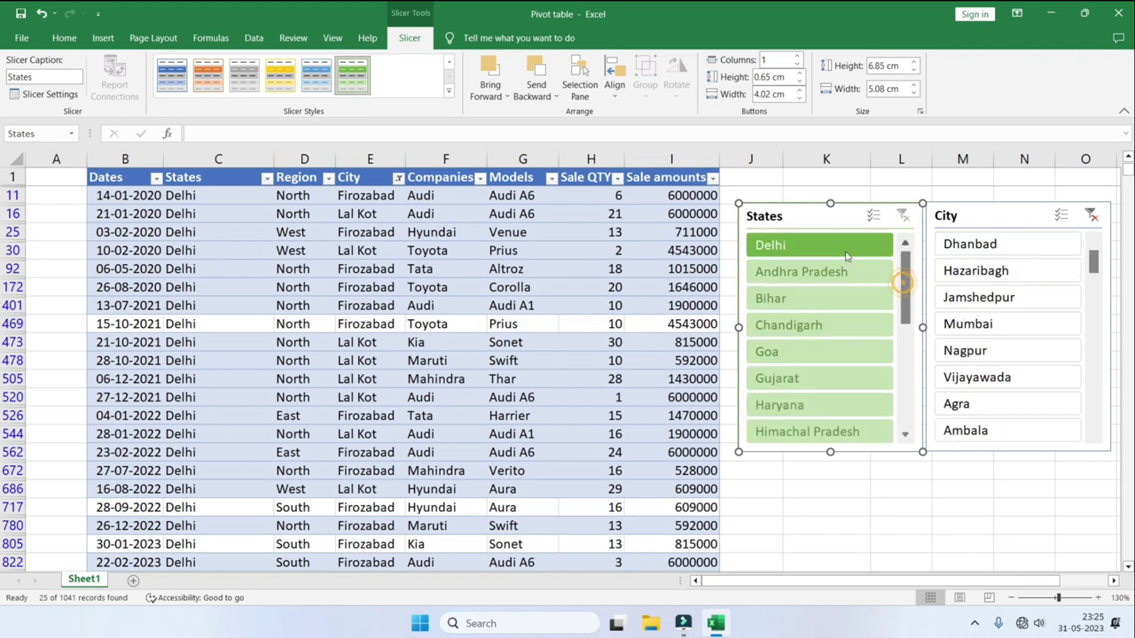
click(1091, 215)
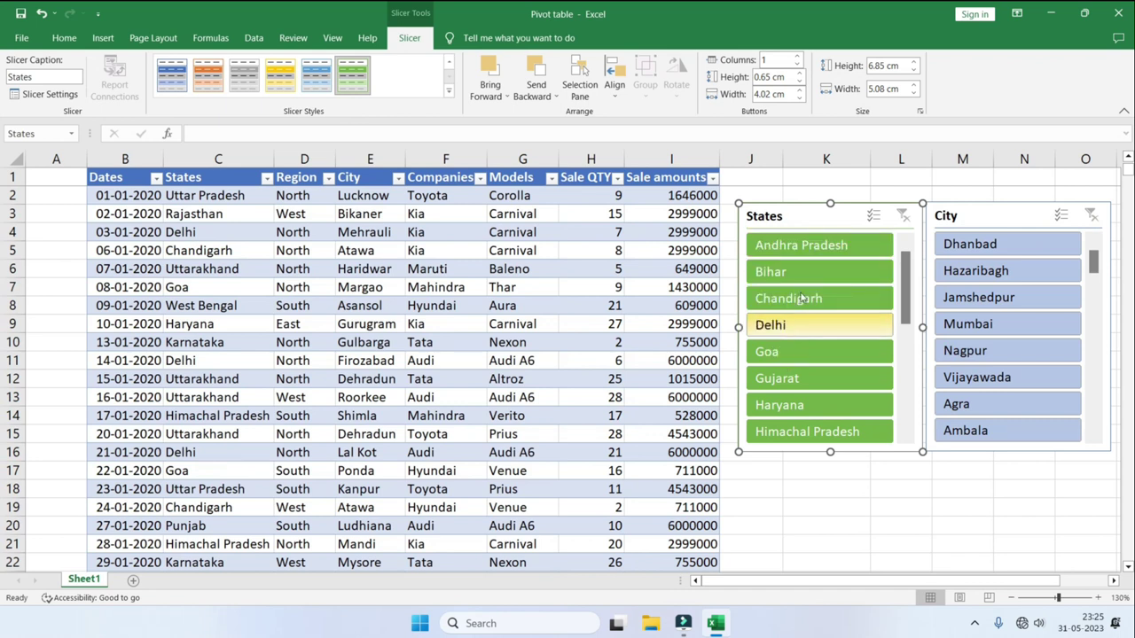
Filter the table to the consecutive states from Andhra Pradesh through Gujarat with the States slicer
click(801, 247)
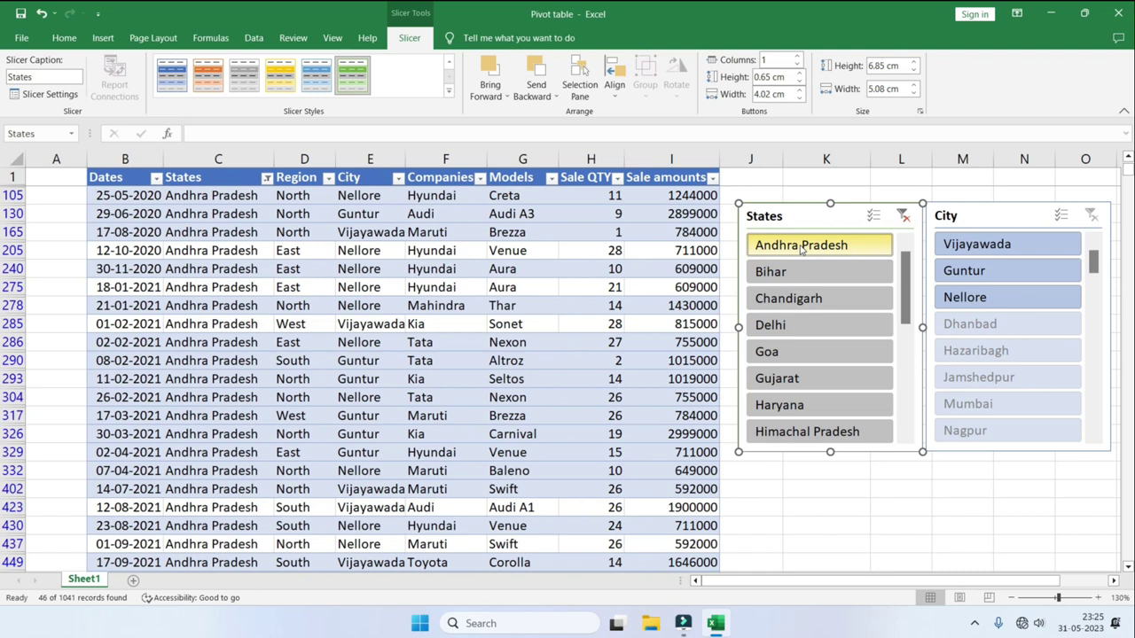
shift+click(784, 380)
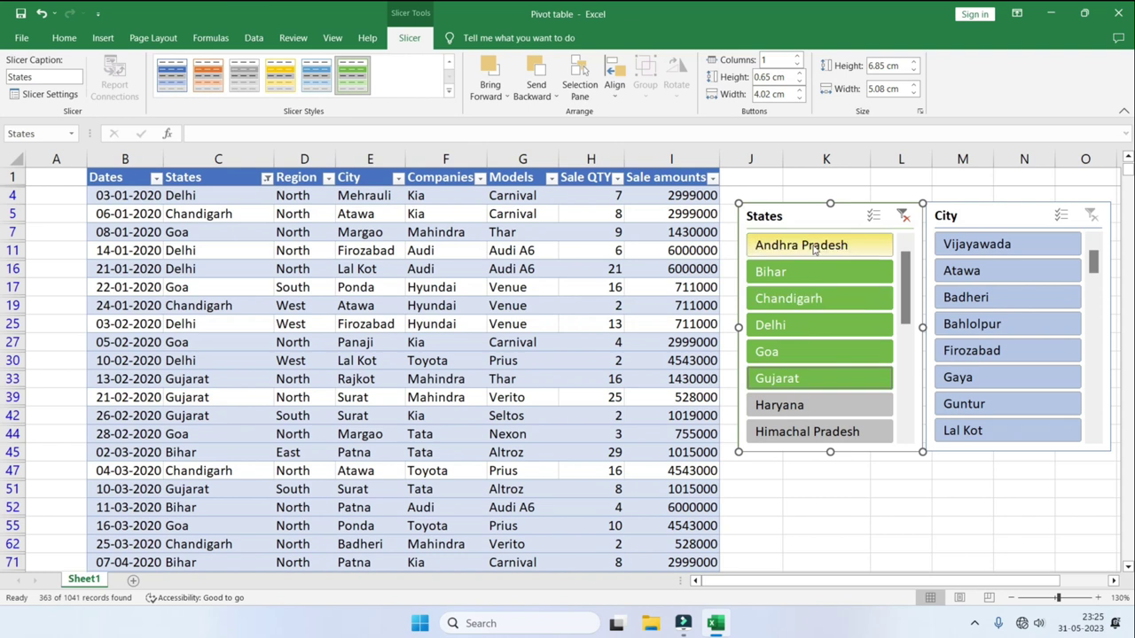
scroll(983, 328, down, 1)
scroll(979, 348, down, 1)
scroll(971, 319, up, 2)
Filter the cities to Badheri, Bahlolpur and Guntur in turn with the City slicer
click(966, 298)
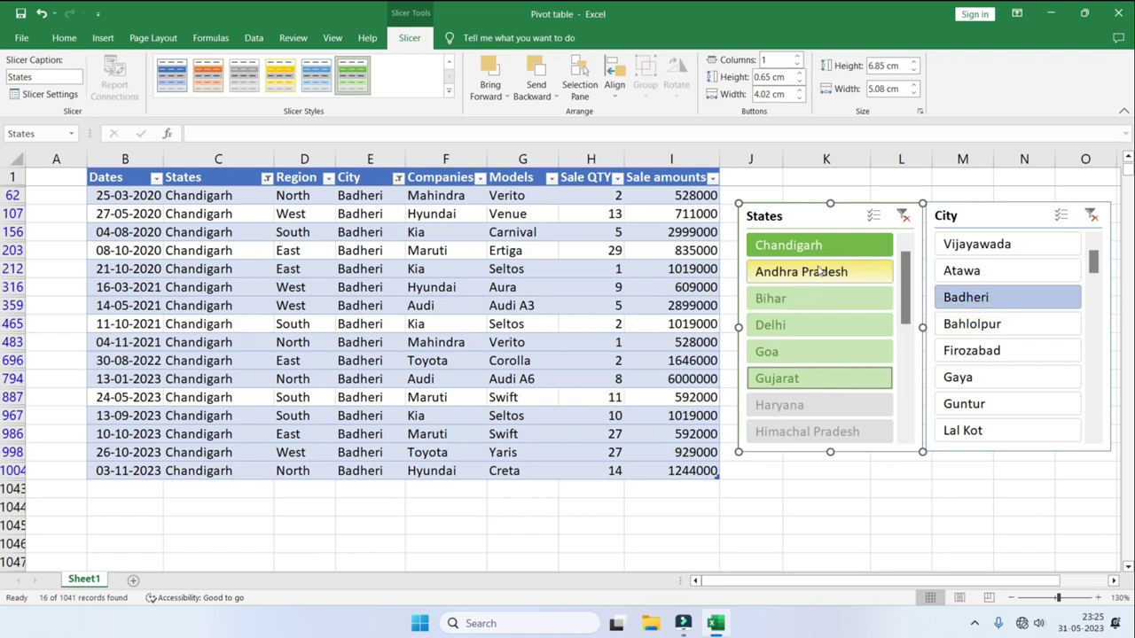
click(980, 327)
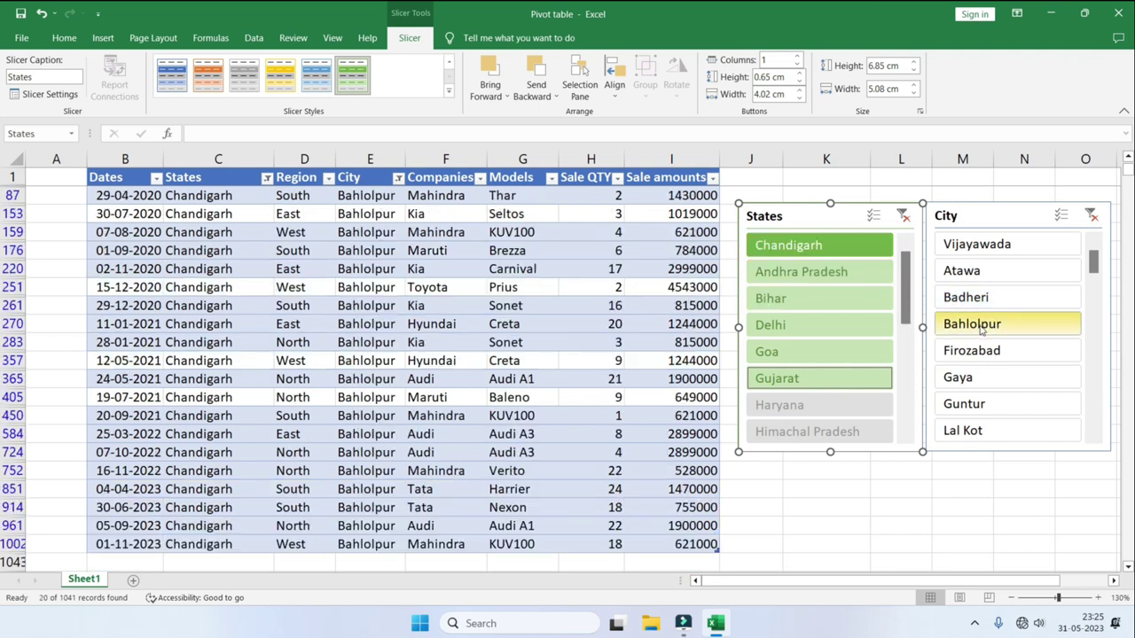
click(984, 406)
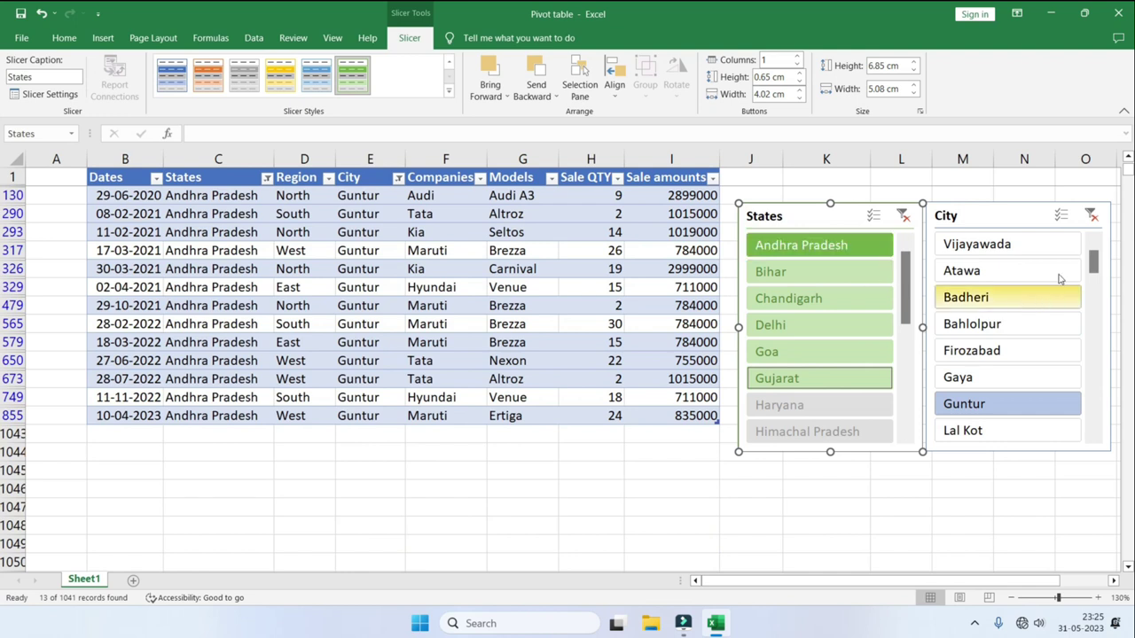
Filter the cities to the consecutive range from Vijayawada through Firozabad, and to Gaya alone
click(989, 252)
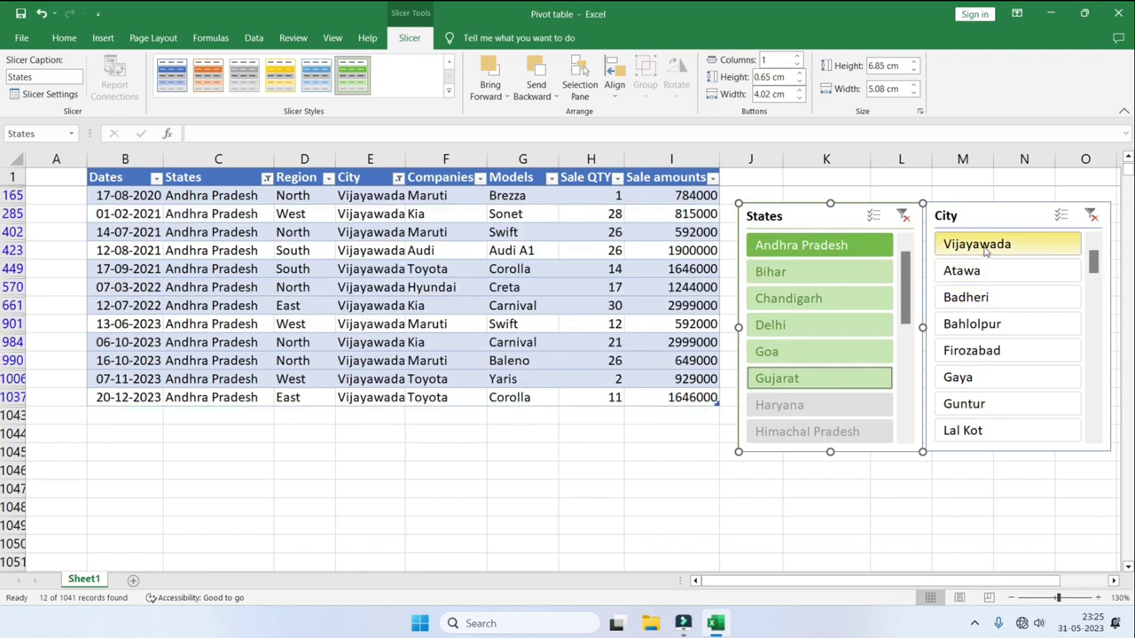
shift+click(973, 359)
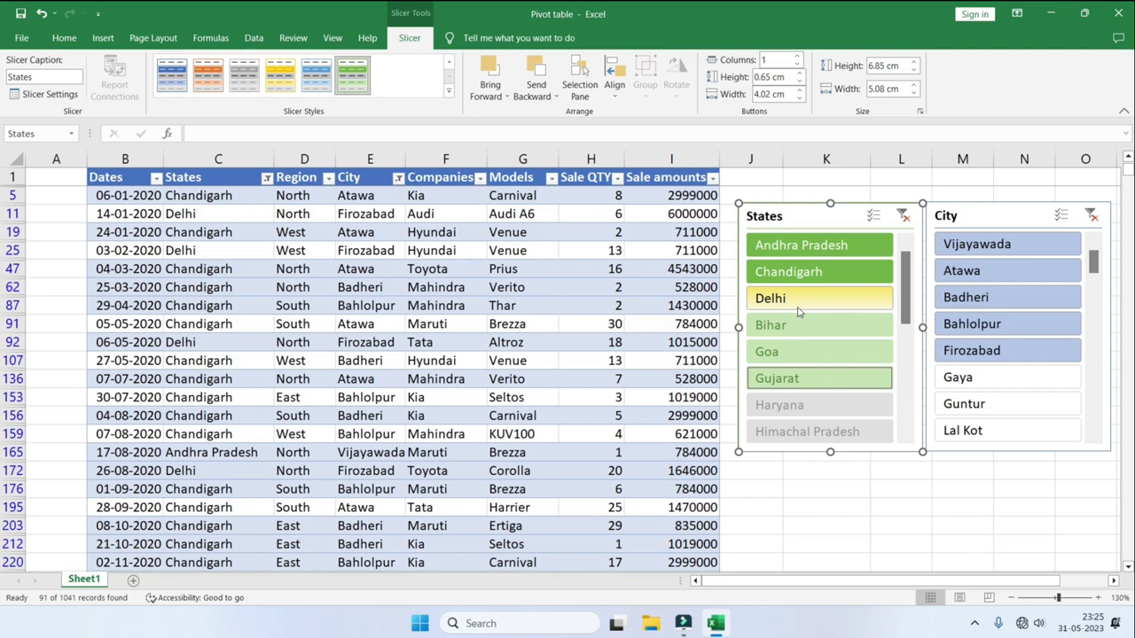
click(958, 379)
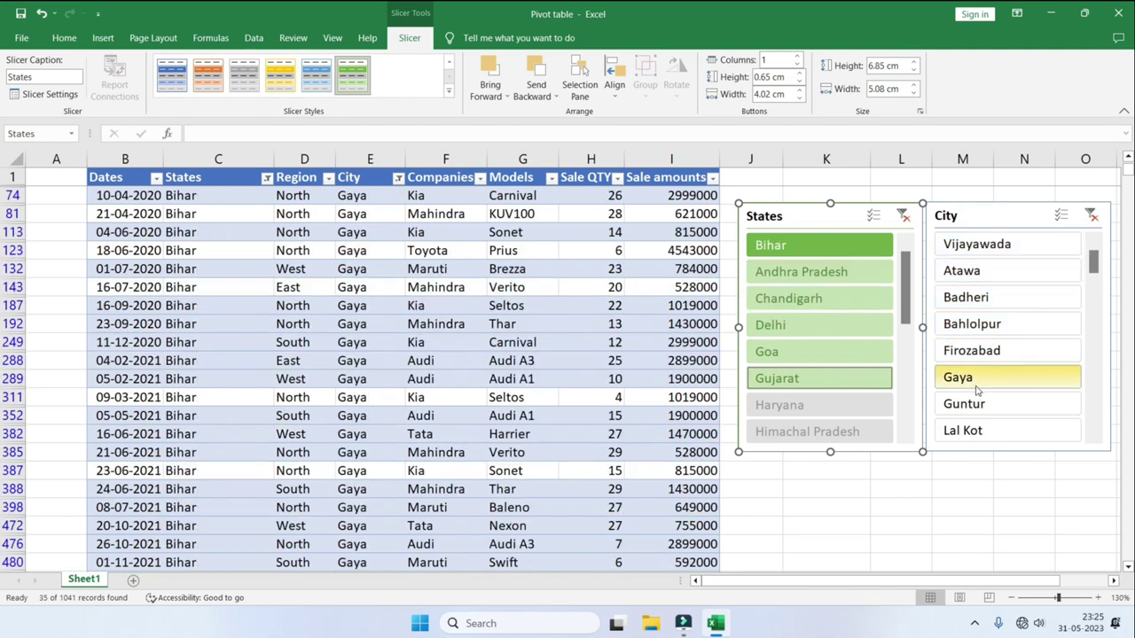
Filter the table to the non-adjacent cities Vijayawada, Gaya and Badheri with the City slicer
click(982, 246)
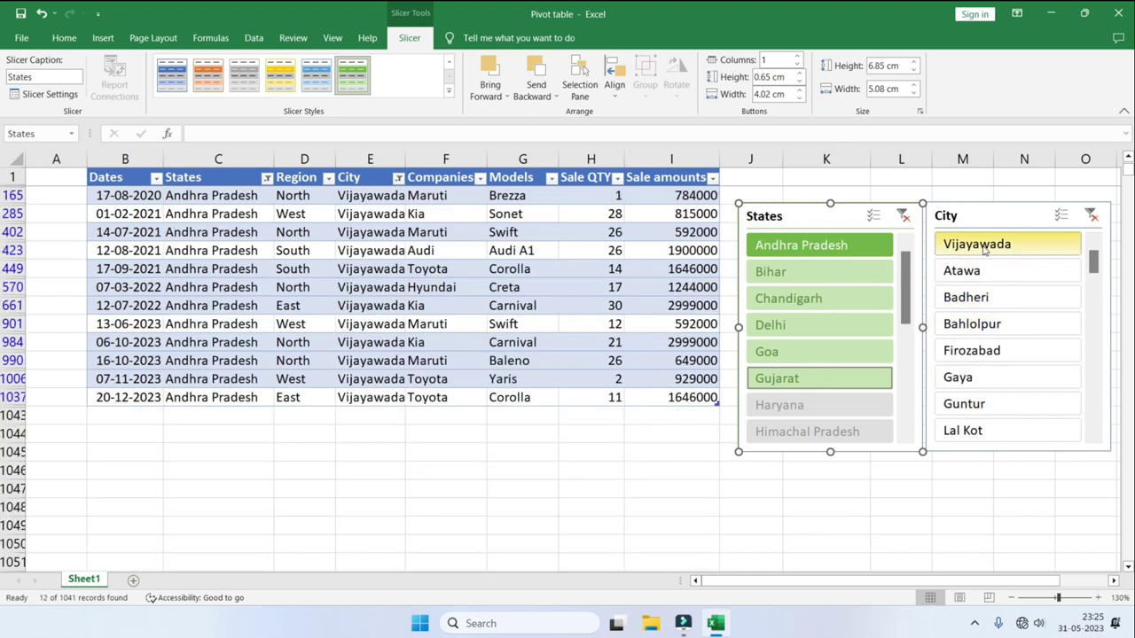
ctrl+click(968, 379)
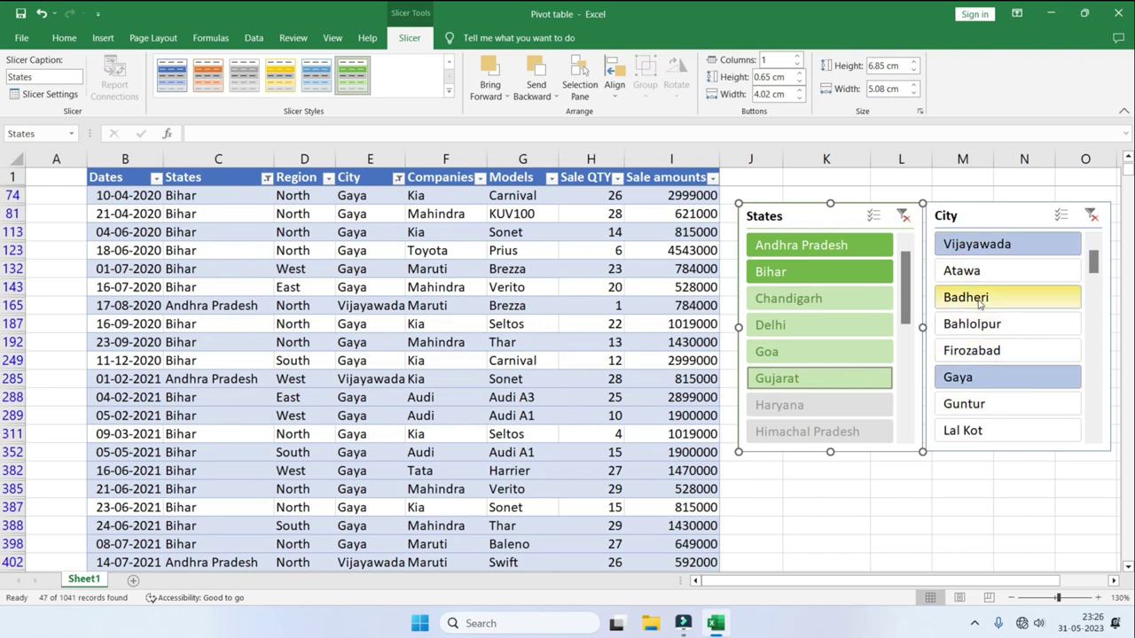
ctrl+click(979, 303)
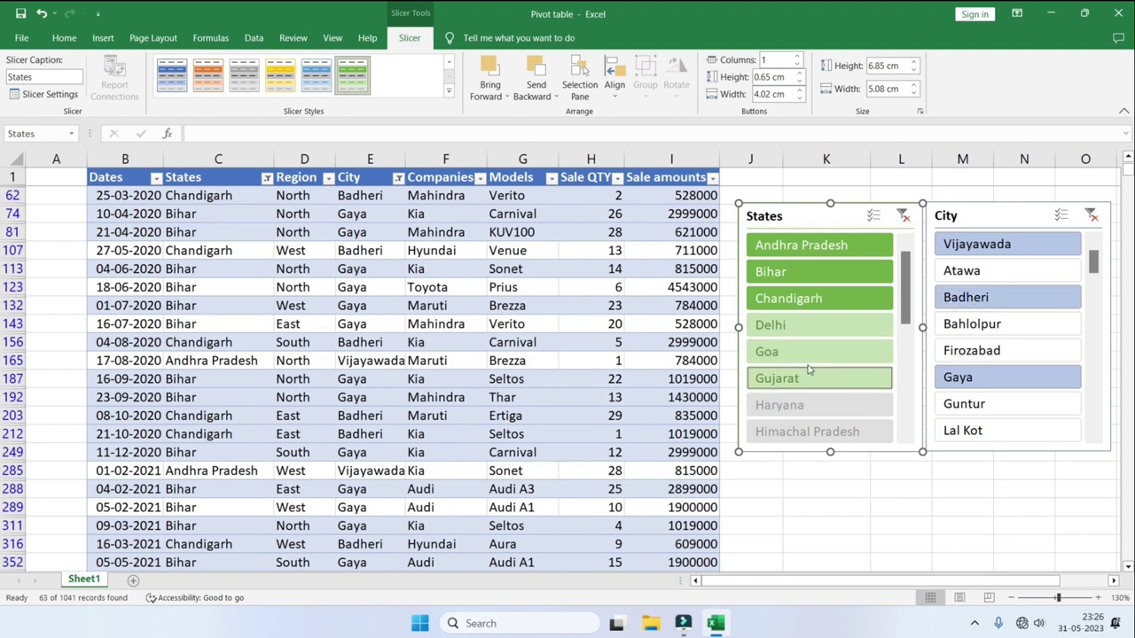
Add Haryana to the States slicer selection and look through the remaining items of the slicers
ctrl+click(798, 413)
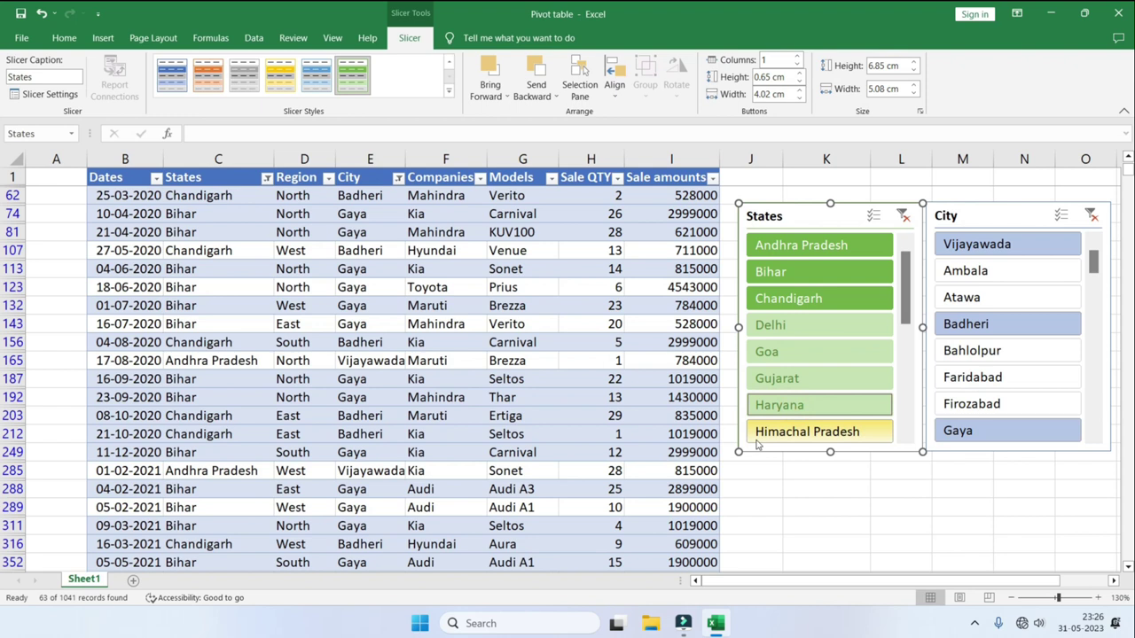
scroll(824, 399, down, 5)
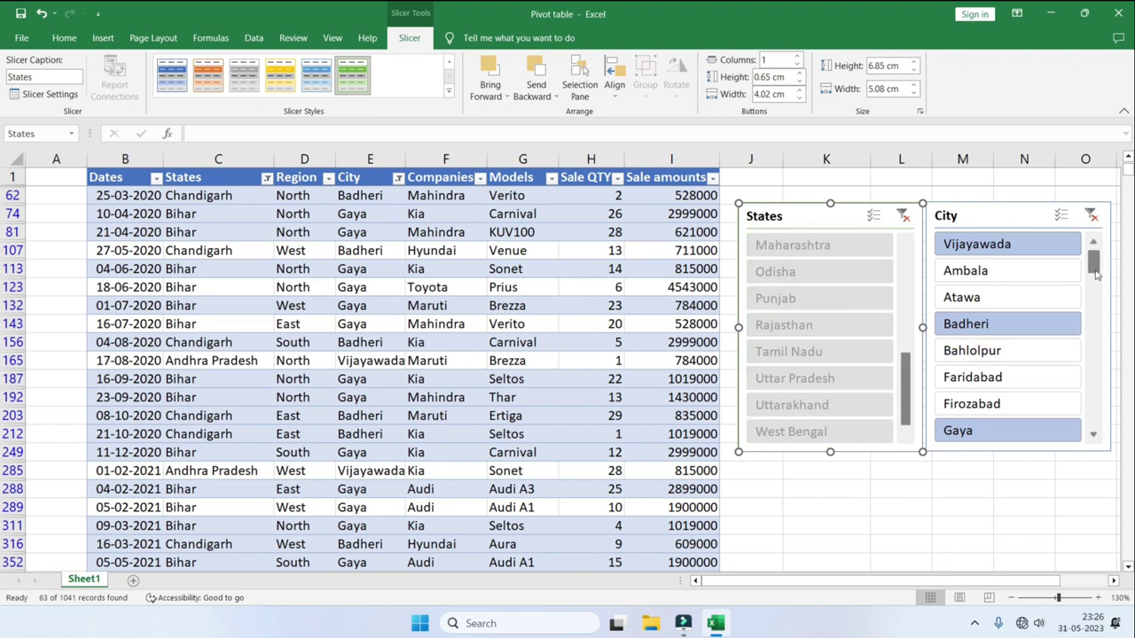
scroll(1095, 366, down, 5)
scroll(1096, 366, down, 3)
scroll(1096, 367, up, 10)
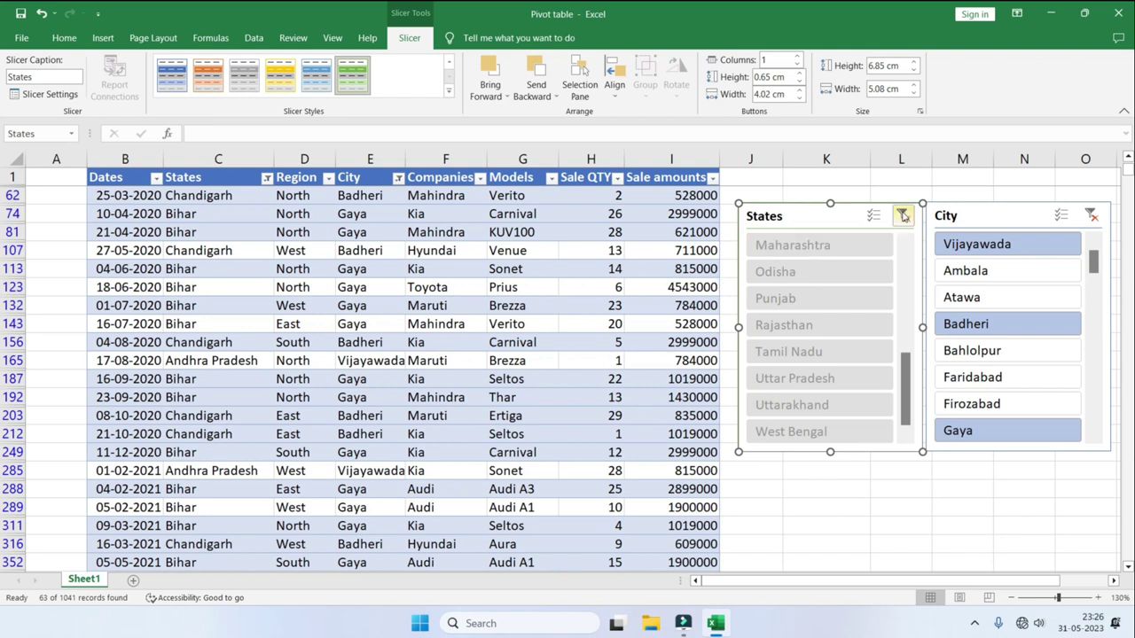
Clear the filters of the States and City slicers and look through the unfiltered table rows
key(alt+c)
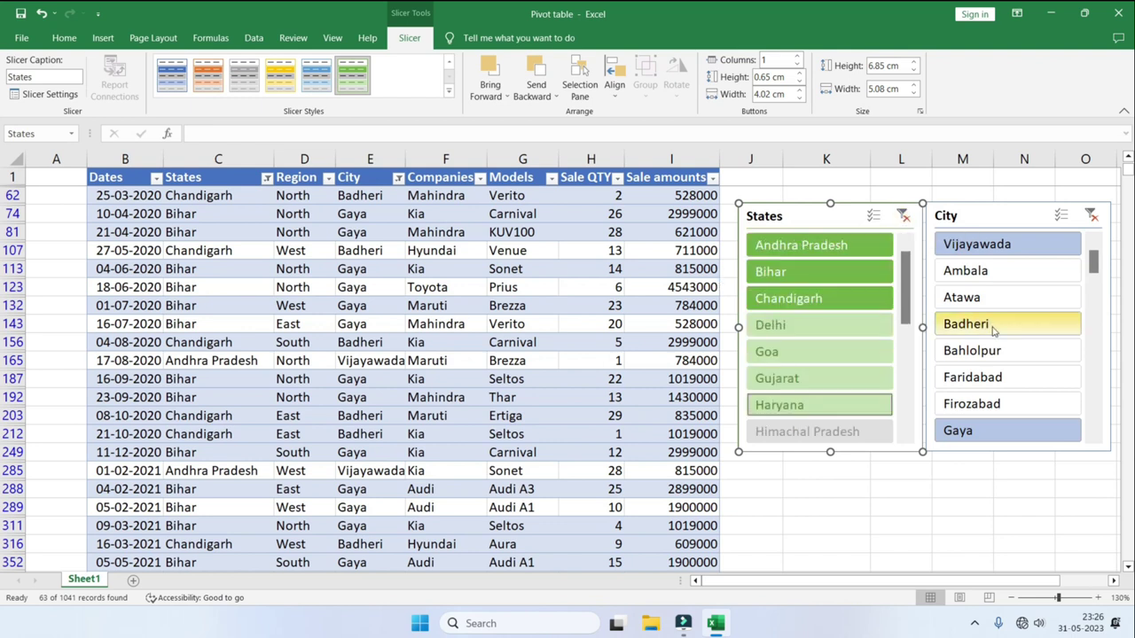
click(903, 217)
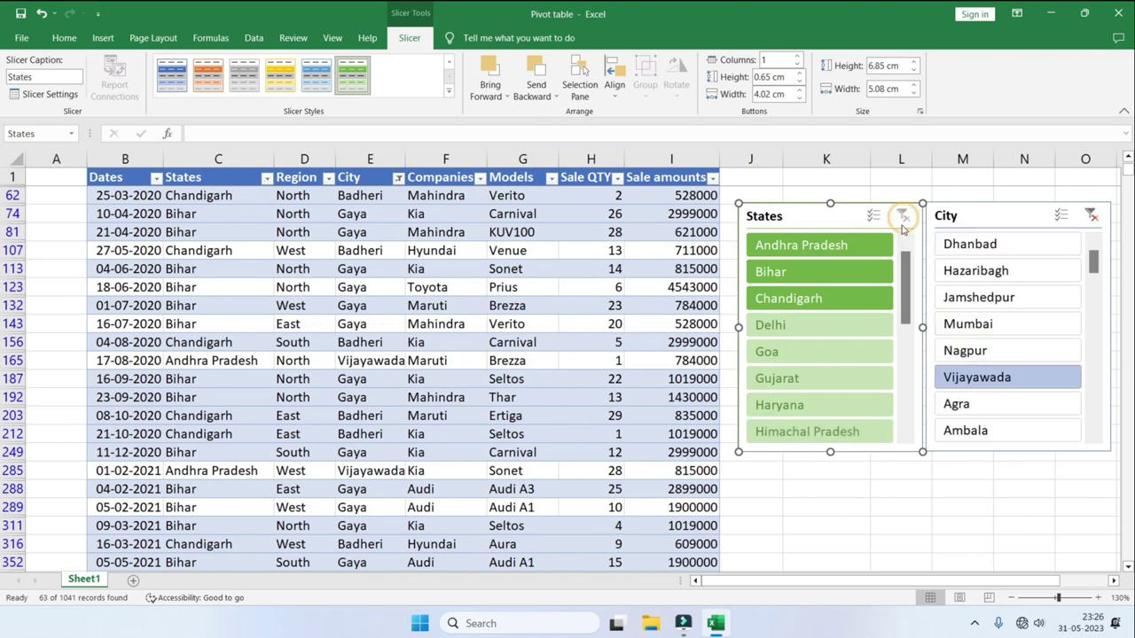
click(1091, 215)
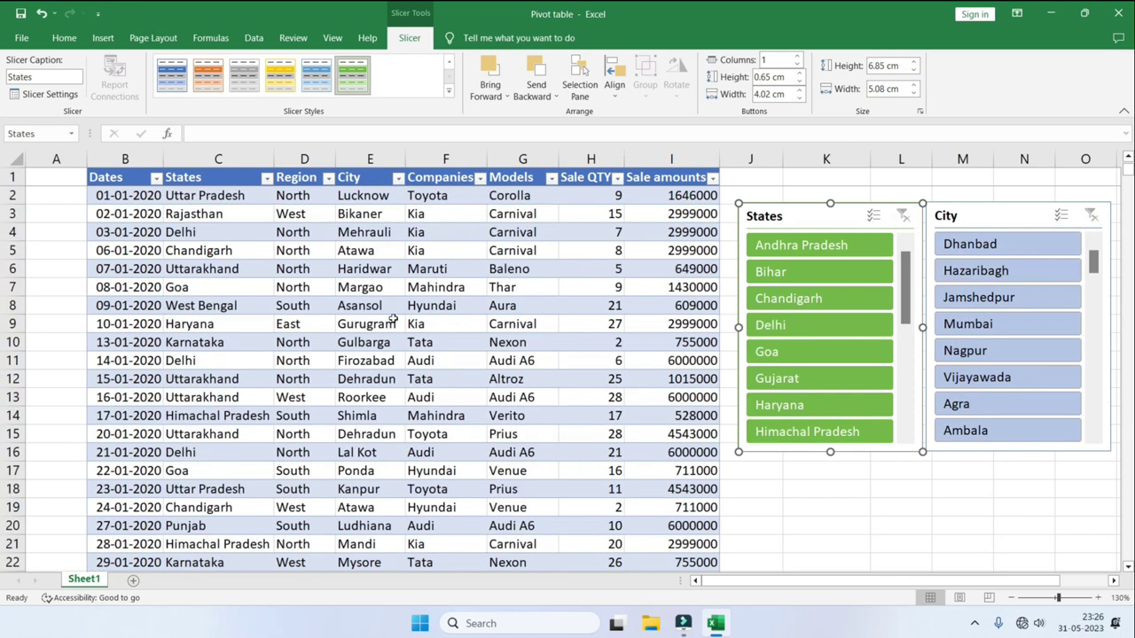
click(266, 305)
scroll(269, 417, down, 10)
scroll(269, 420, down, 6)
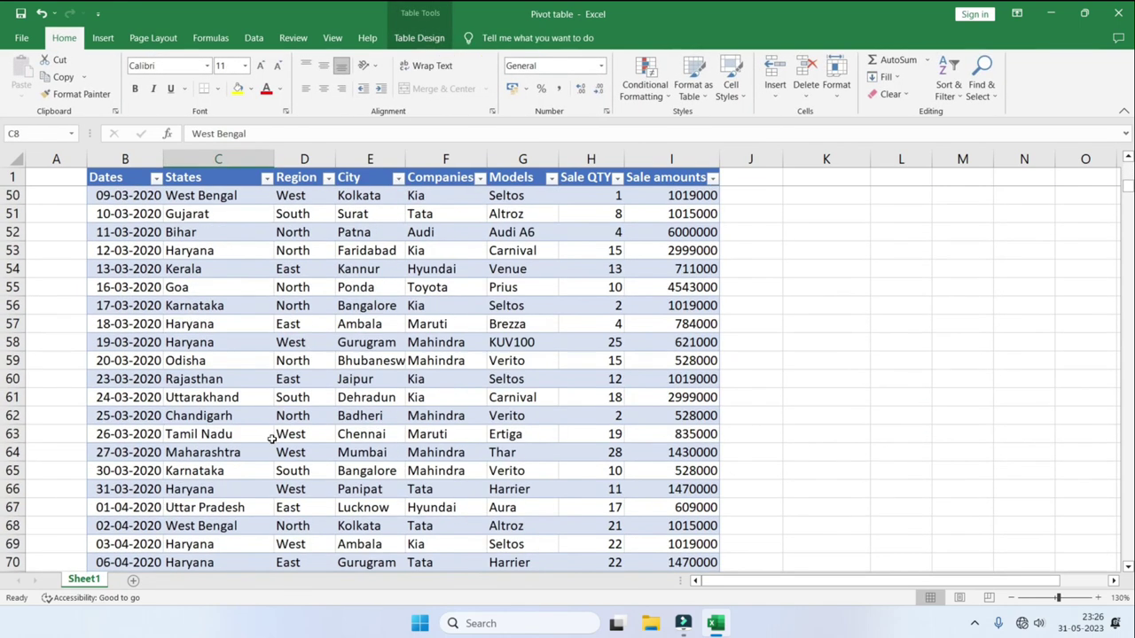
scroll(272, 435, up, 16)
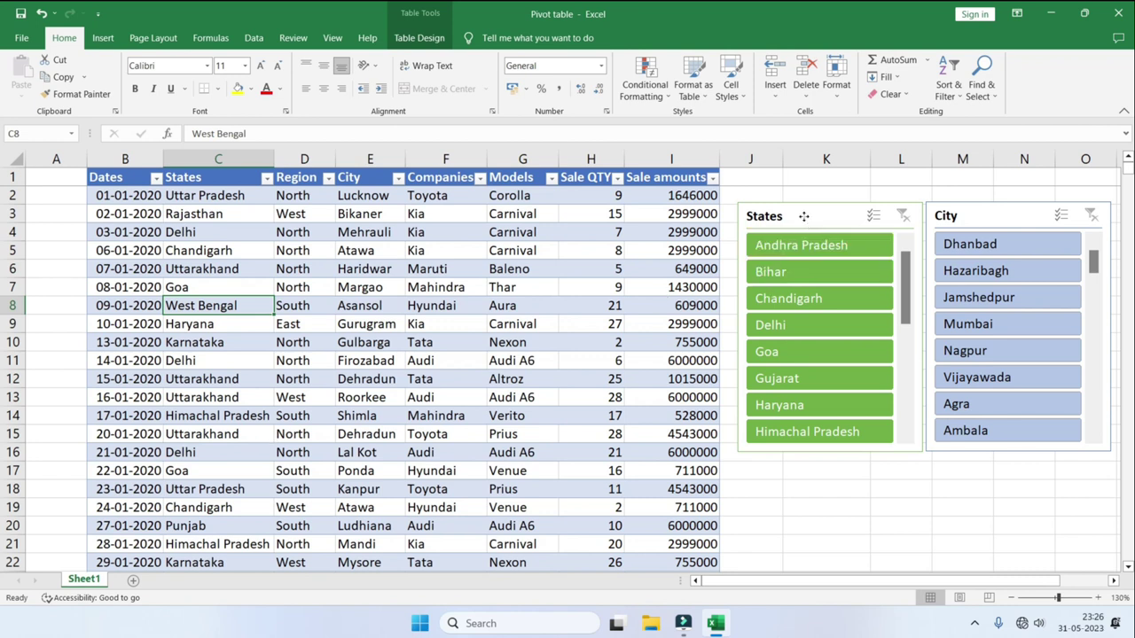
Delete the States slicer and the City slicer from the sheet
click(803, 216)
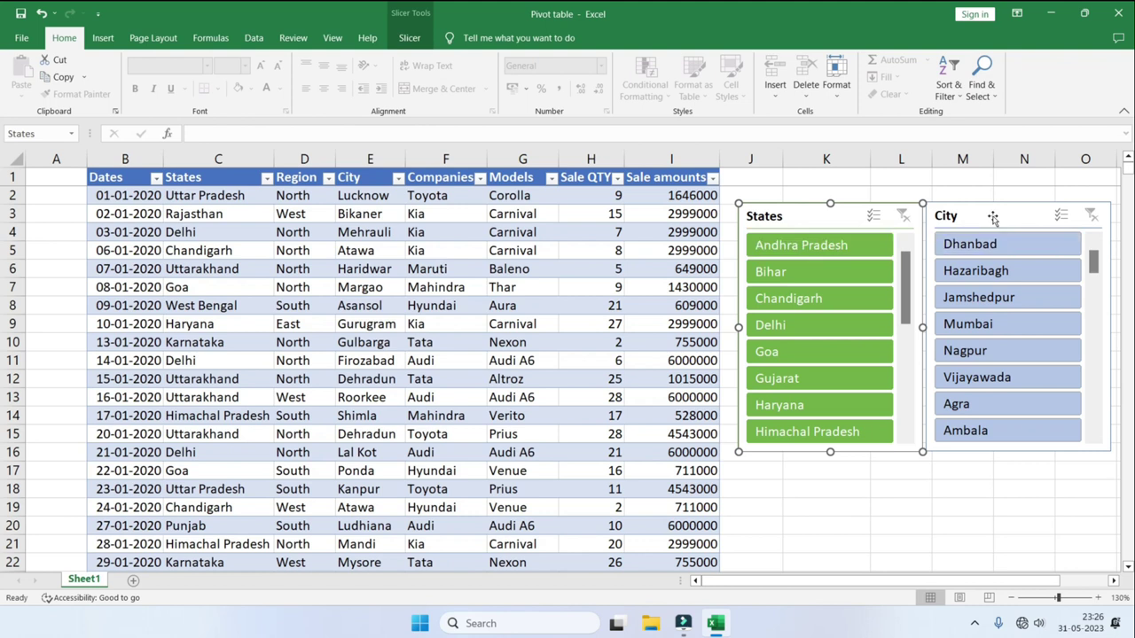
key(Delete)
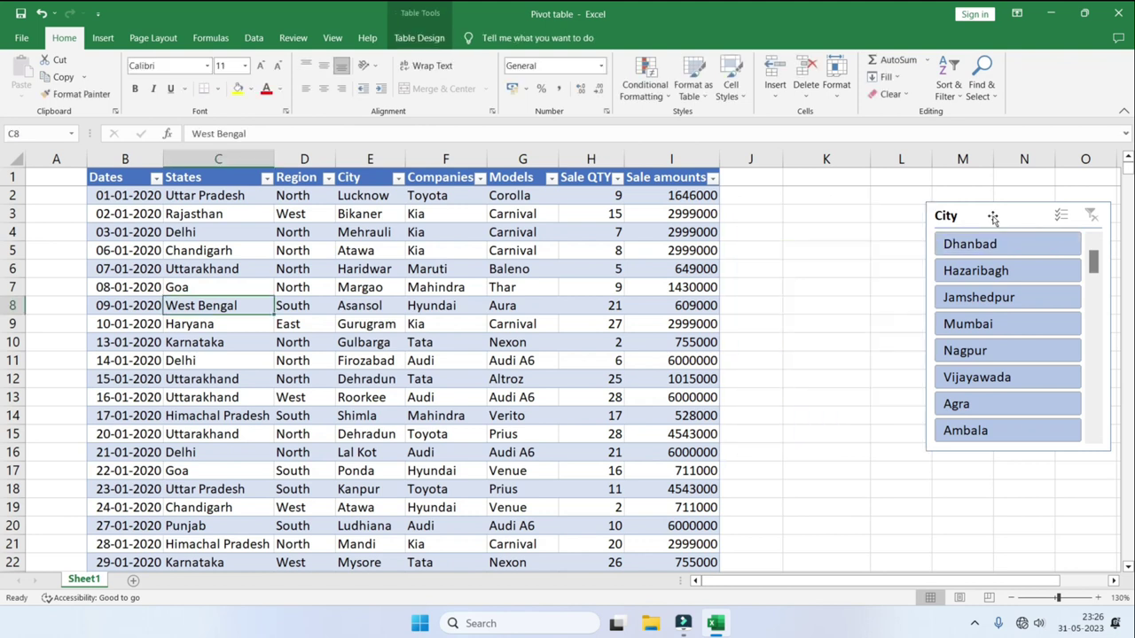
click(993, 218)
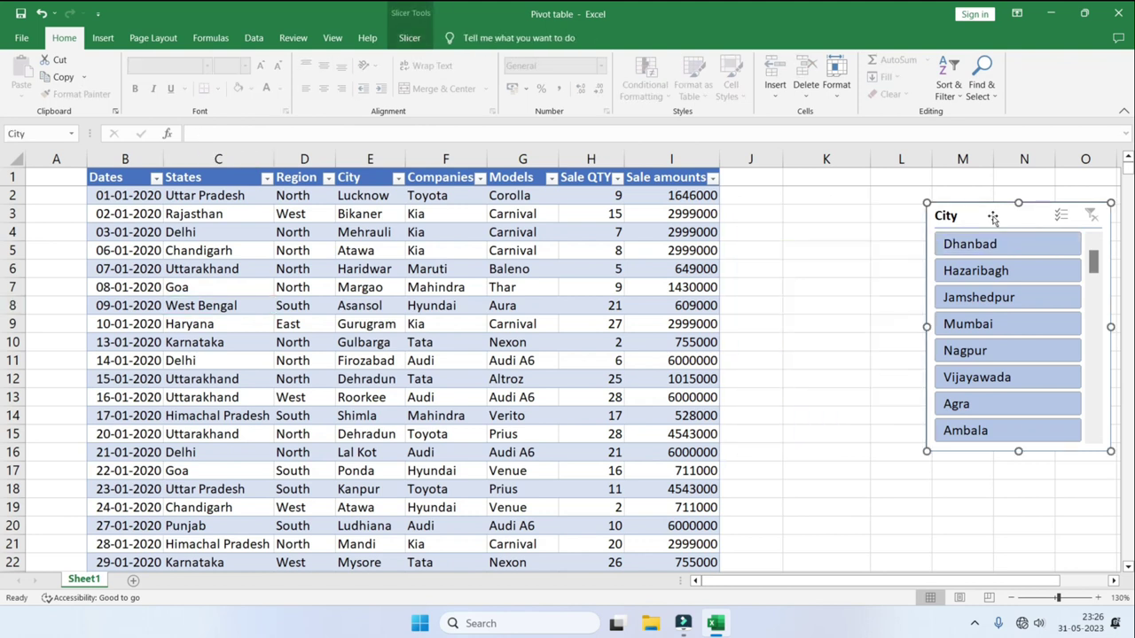
key(Delete)
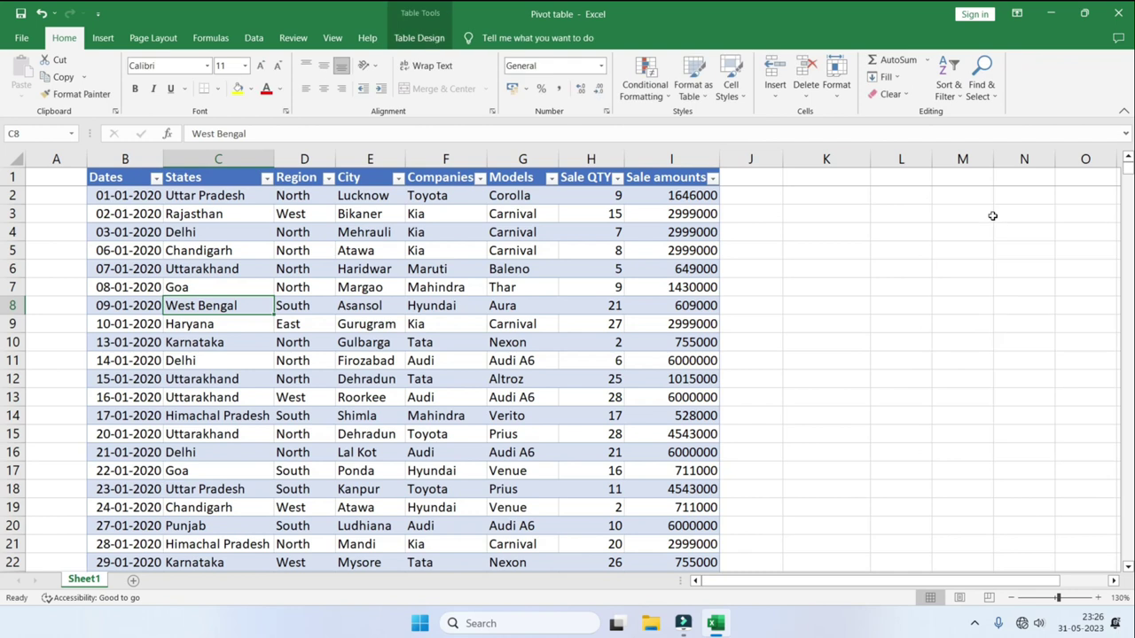
Insert slicers for the Companies and Models fields of the table
click(303, 290)
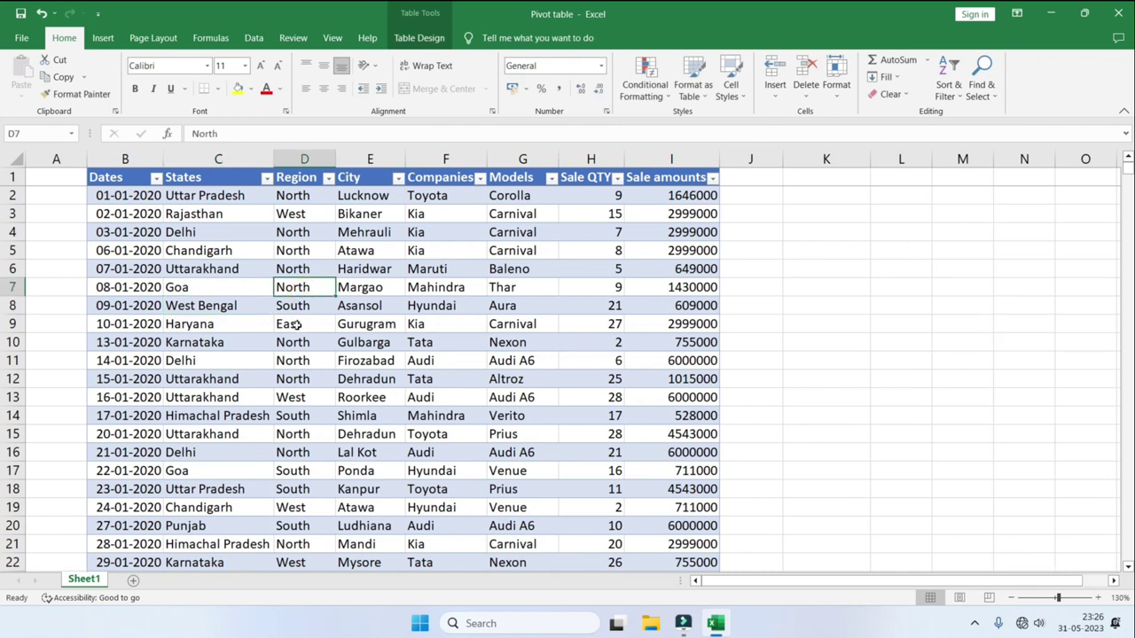
click(415, 39)
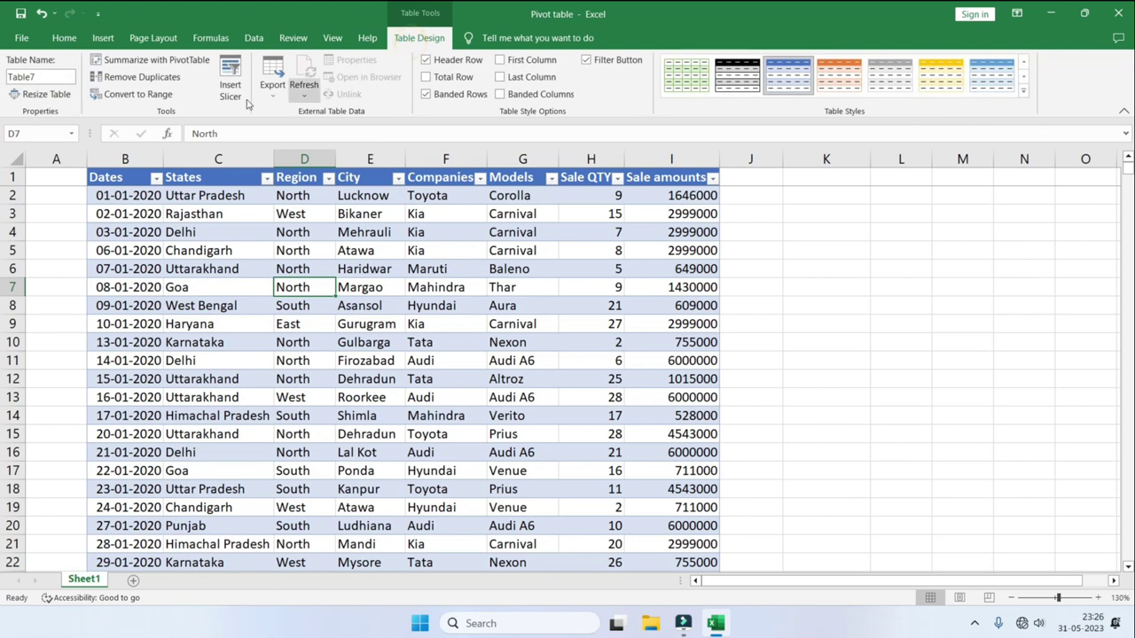
click(229, 84)
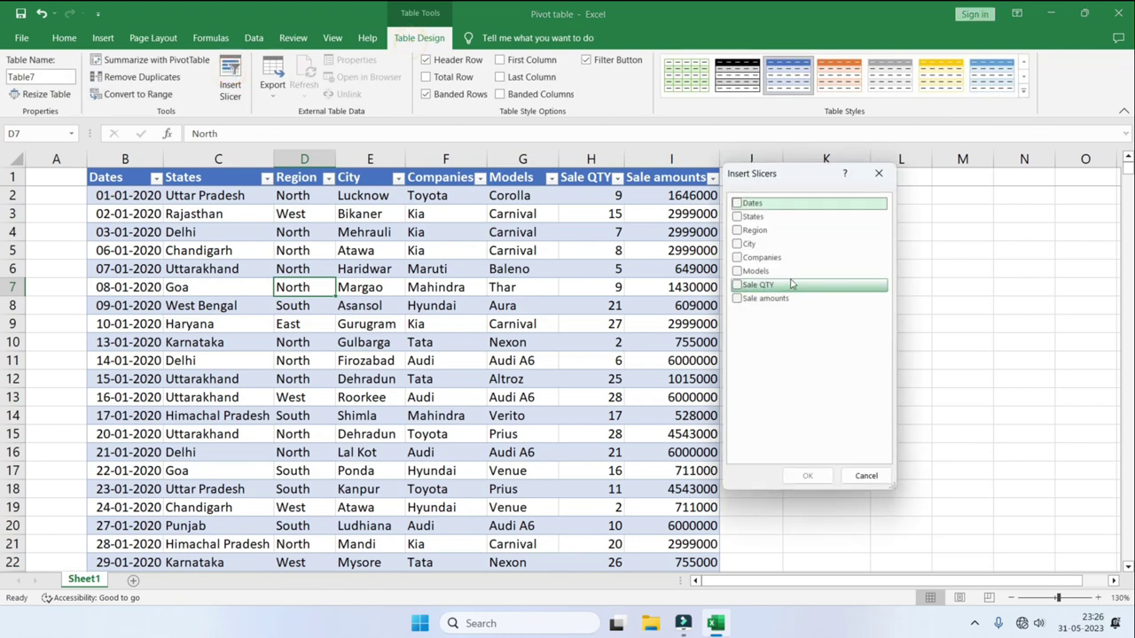
click(737, 257)
click(738, 271)
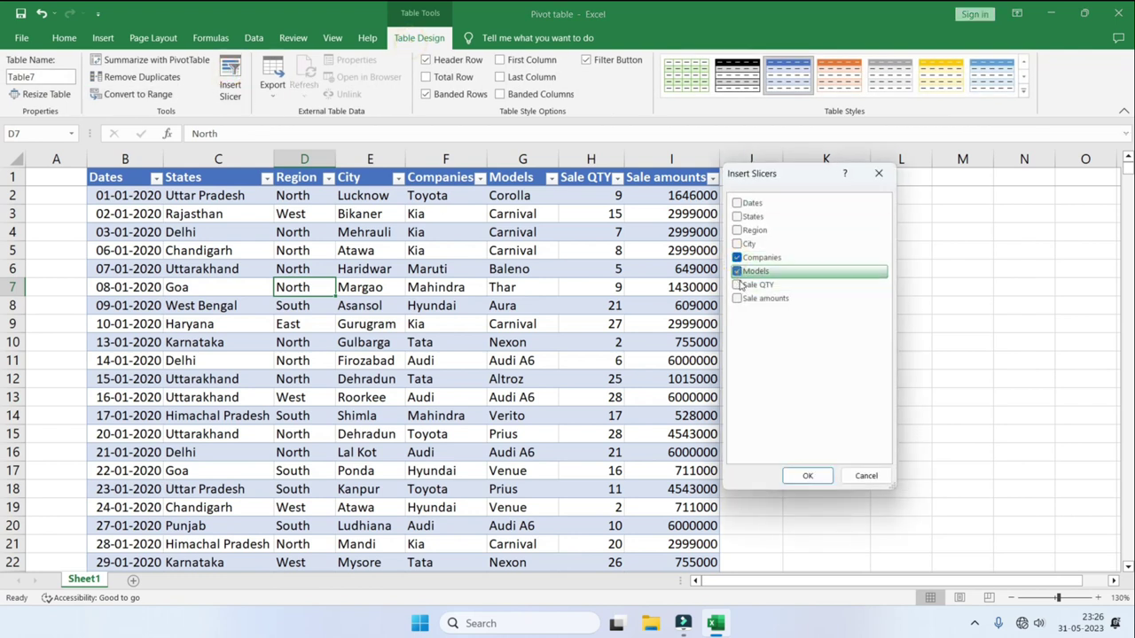
click(806, 475)
Move the Models and Companies slicers toward the empty columns beside the table and resize the Companies slicer to about 6.14 by 5.02 cm
drag(593, 283, 998, 217)
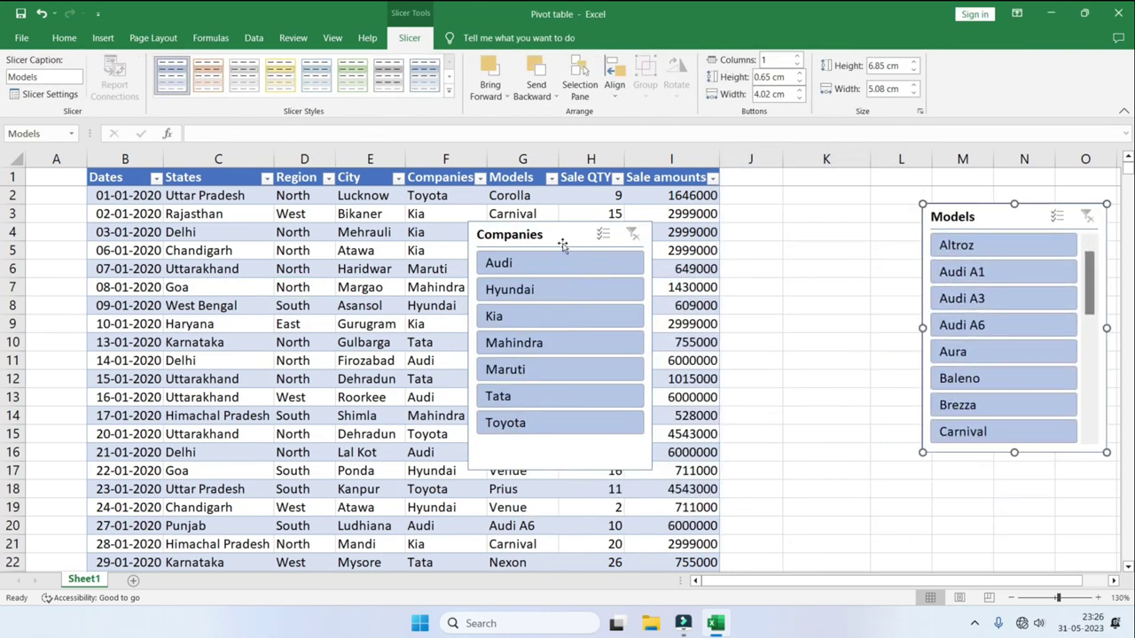
click(674, 244)
drag(529, 240, 803, 194)
drag(873, 450, 870, 424)
drag(760, 218, 711, 223)
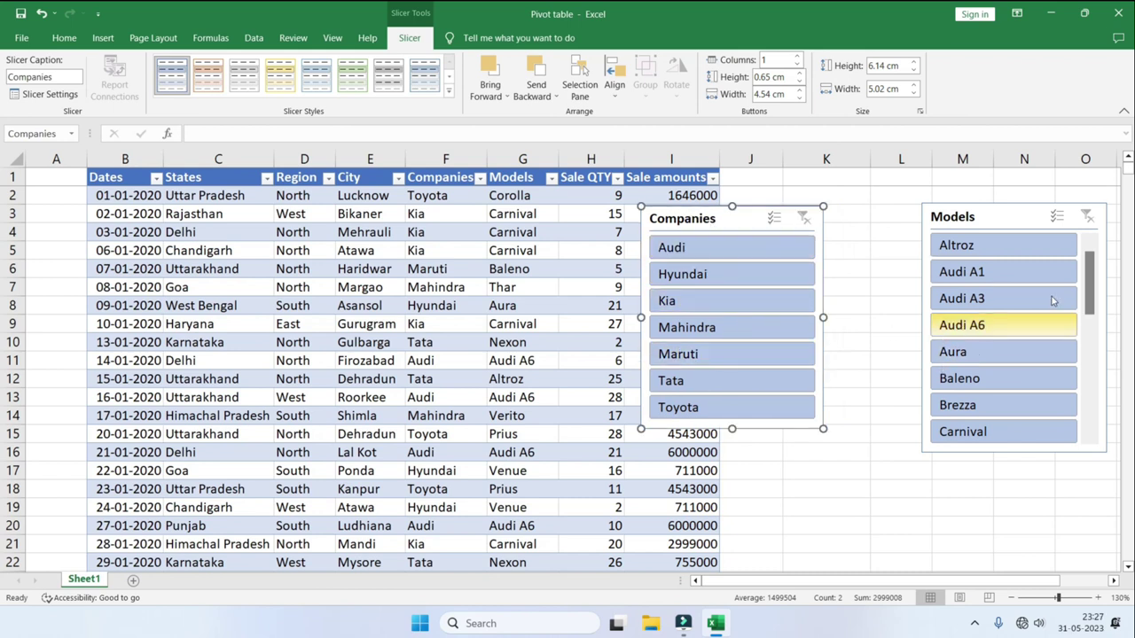
Move the Models slicer next to the Companies slicer and enlarge it to about 6.76 cm high and 8.11 cm wide
mouse_move(1093, 288)
mouse_down()
mouse_move(1091, 404)
mouse_move(1091, 288)
mouse_up()
drag(940, 214, 850, 217)
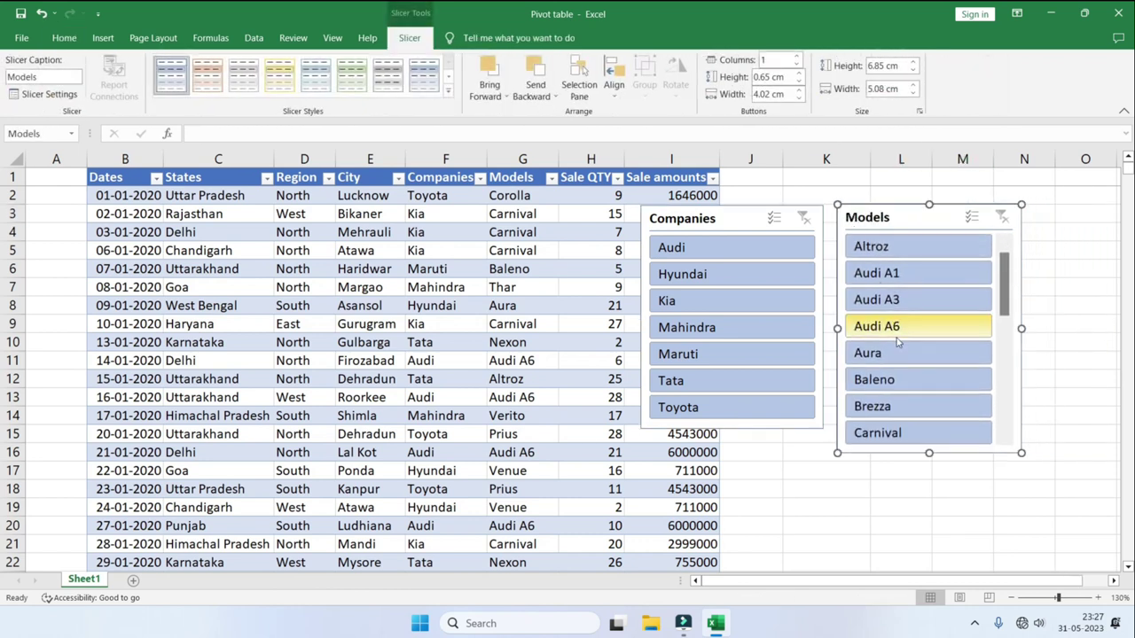
drag(1021, 453, 672, 451)
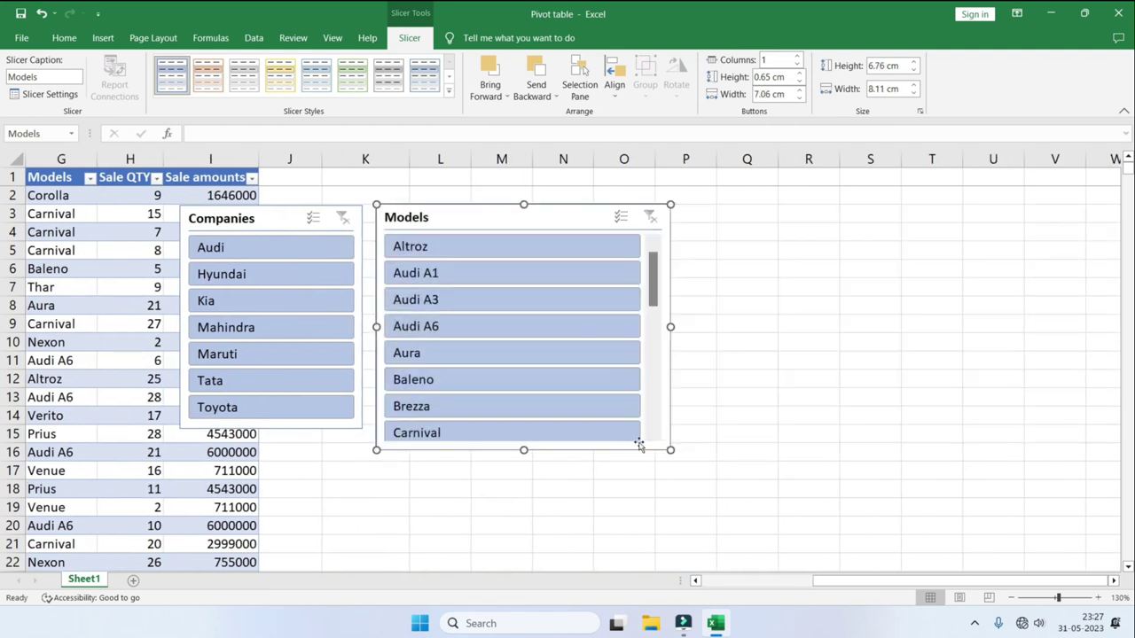
drag(845, 583, 736, 581)
Arrange the Models slicer's buttons in 3 columns
click(729, 222)
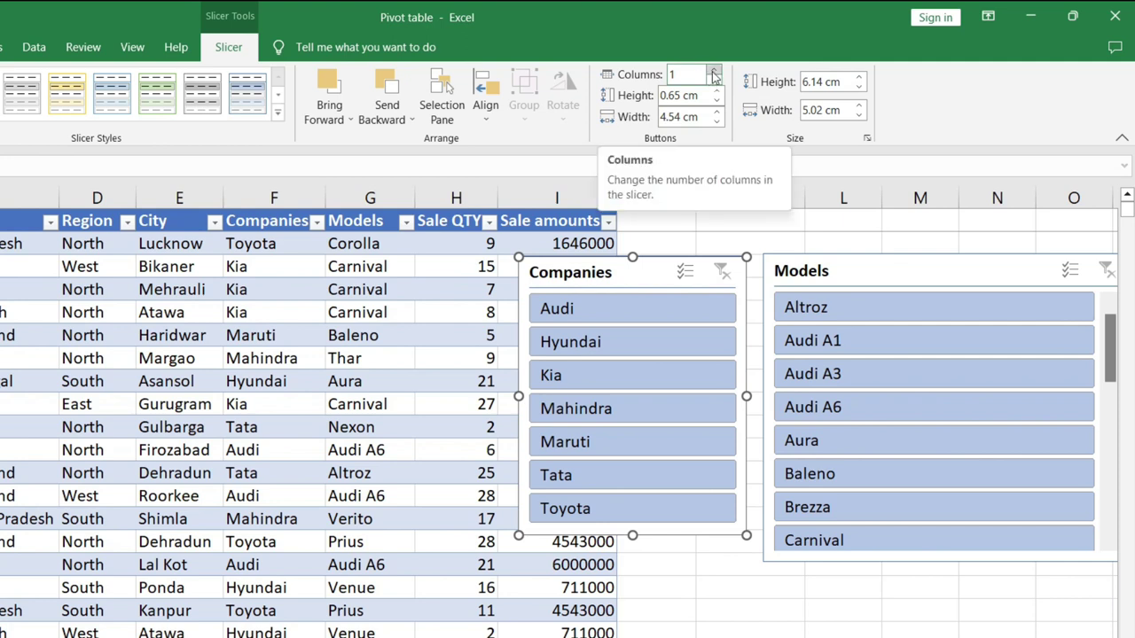
click(853, 282)
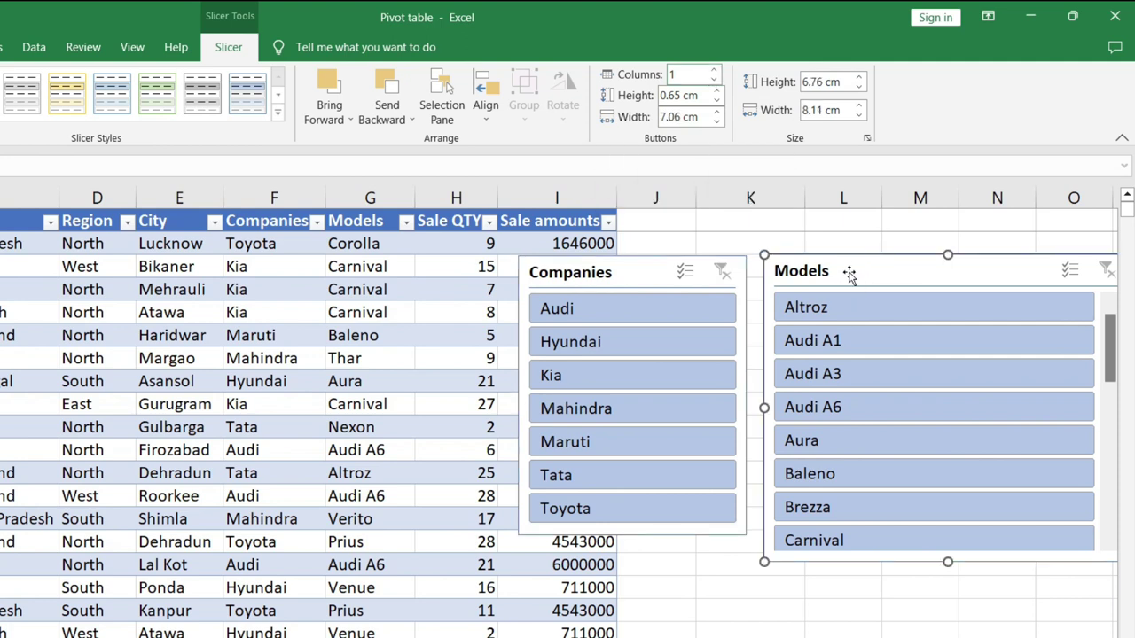
click(713, 70)
click(713, 70)
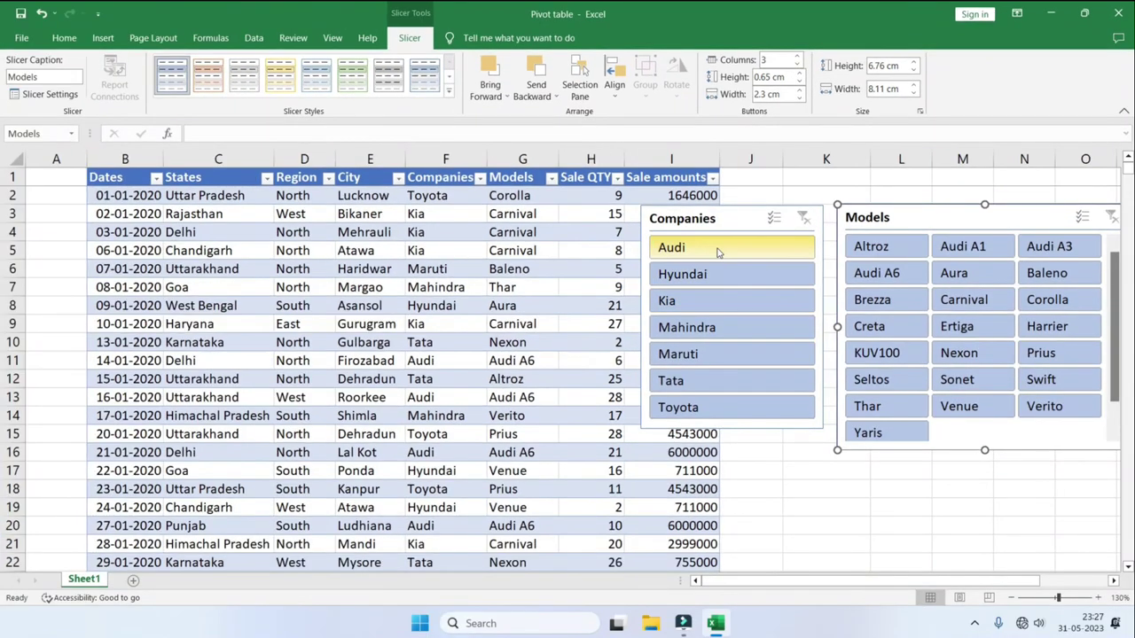
Filter the table to Audi, Hyundai, Mahindra and Tata in turn with the Companies slicer
click(718, 249)
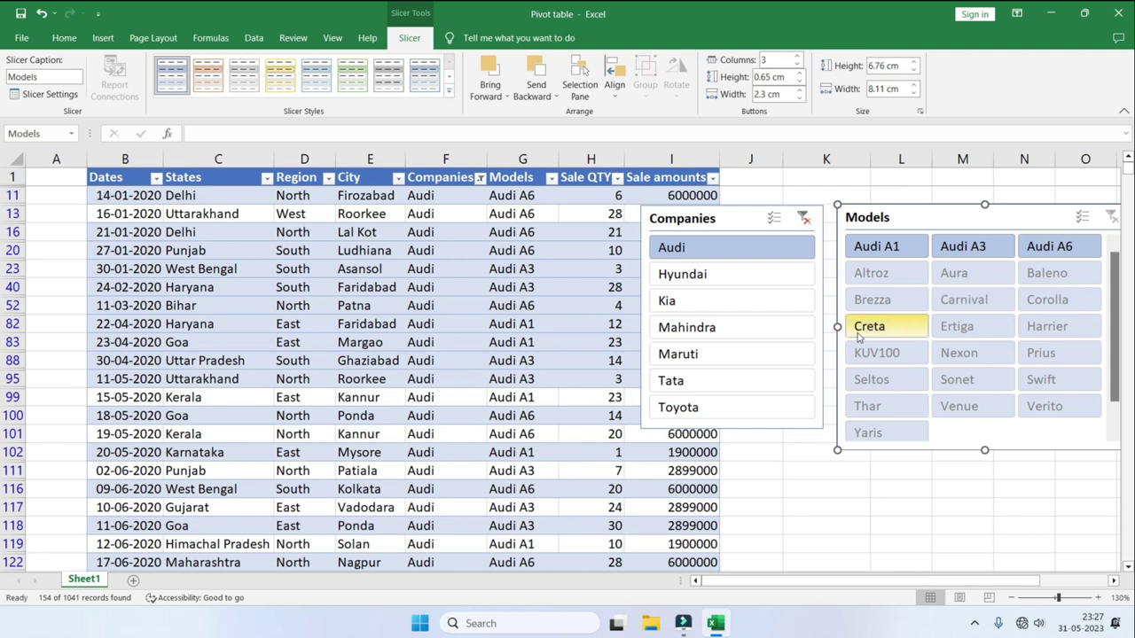
click(722, 274)
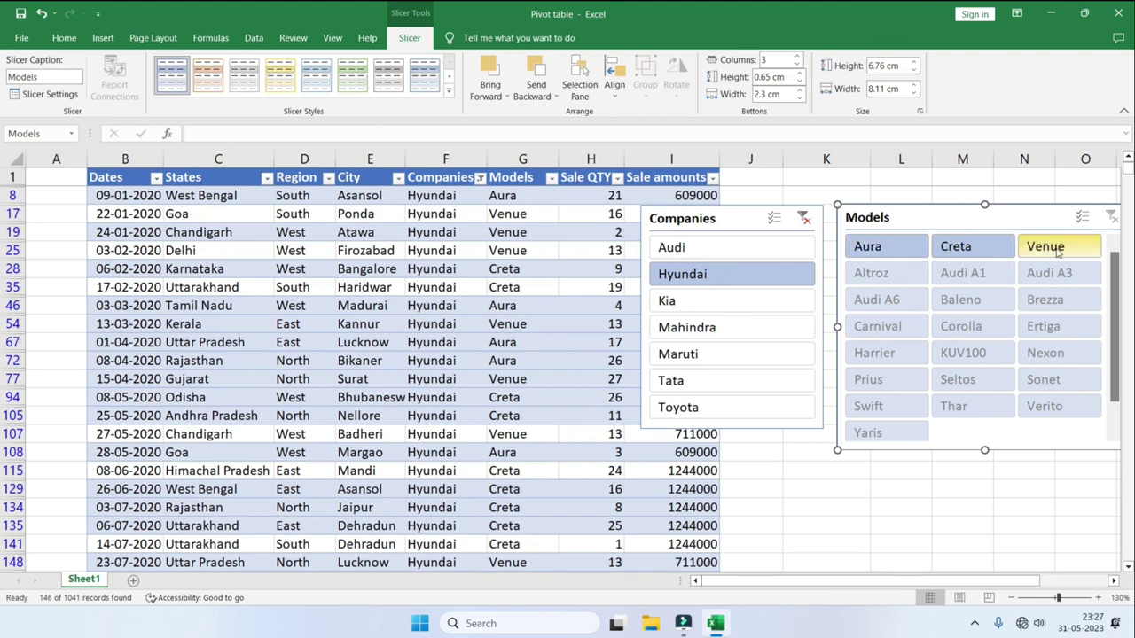
click(716, 327)
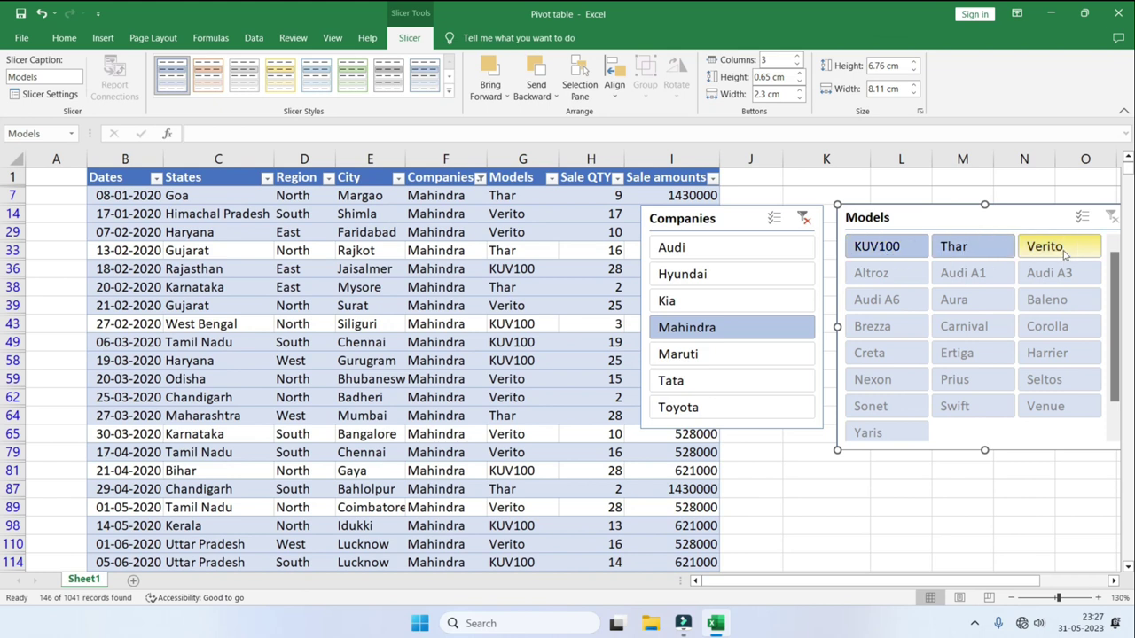
click(683, 382)
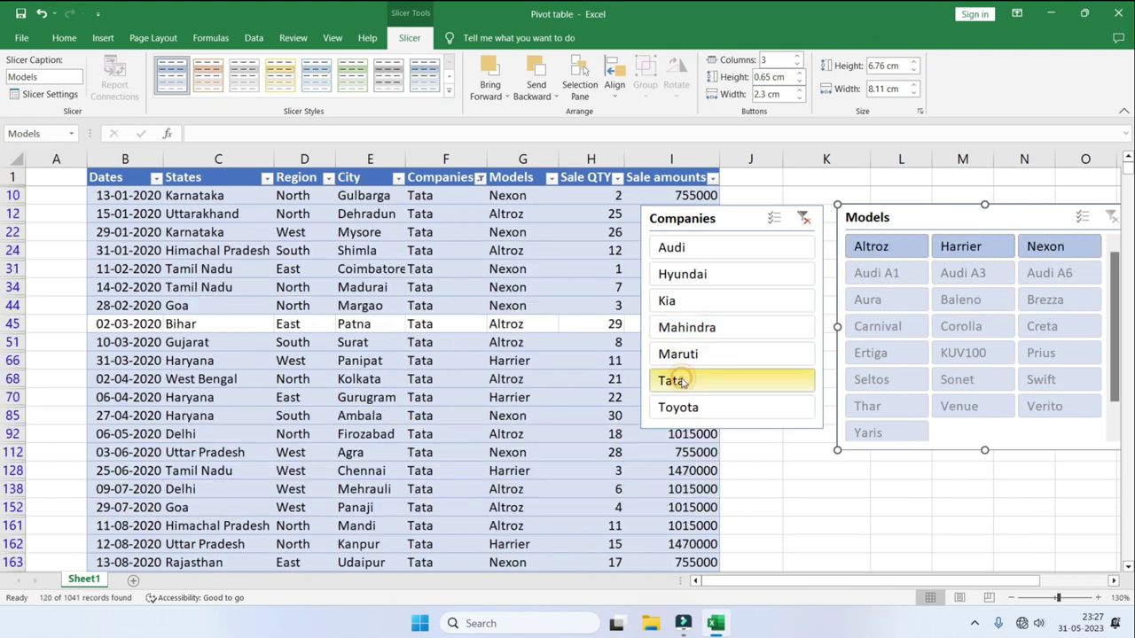
Filter the Tata rows to the Altroz model, look through them, and add Nexon to the Models slicer selection
click(885, 254)
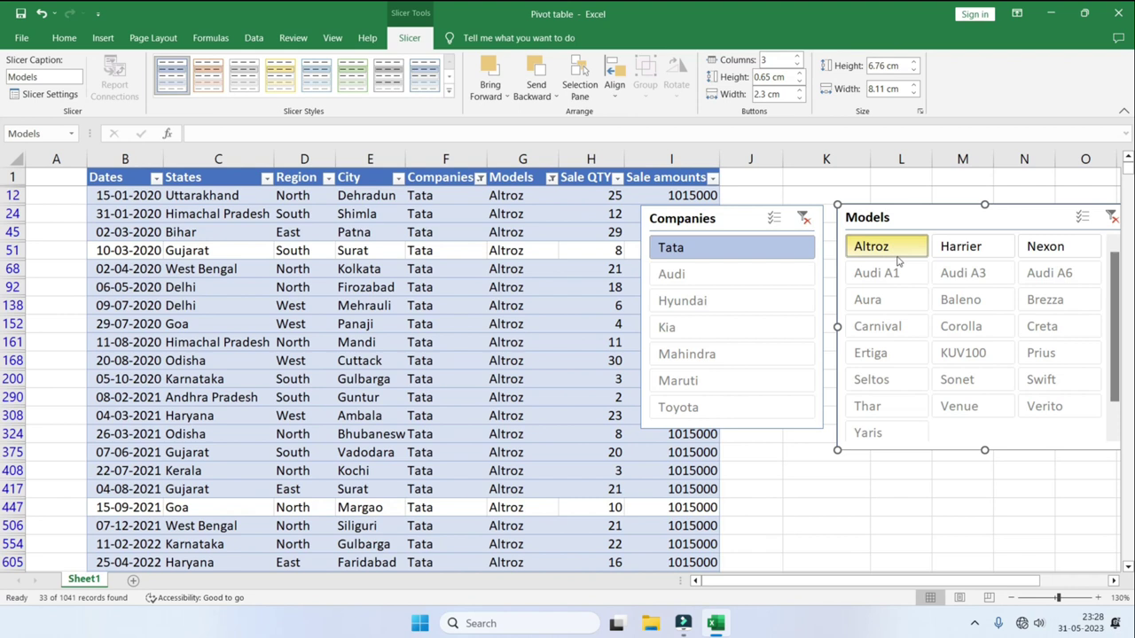
click(524, 395)
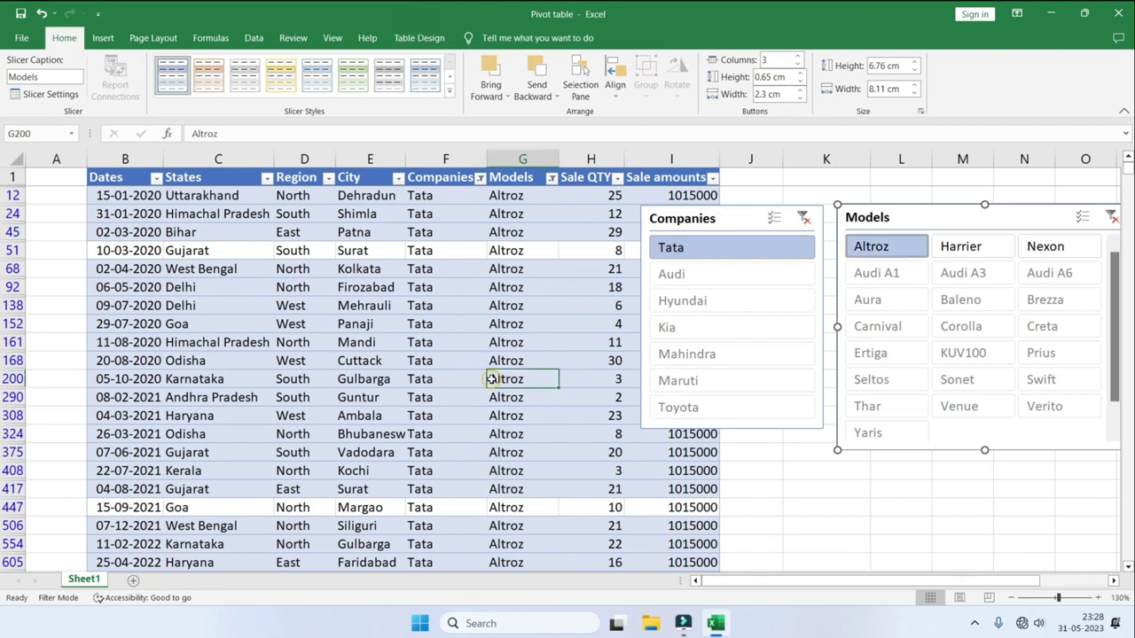
scroll(491, 438, down, 5)
scroll(486, 458, down, 2)
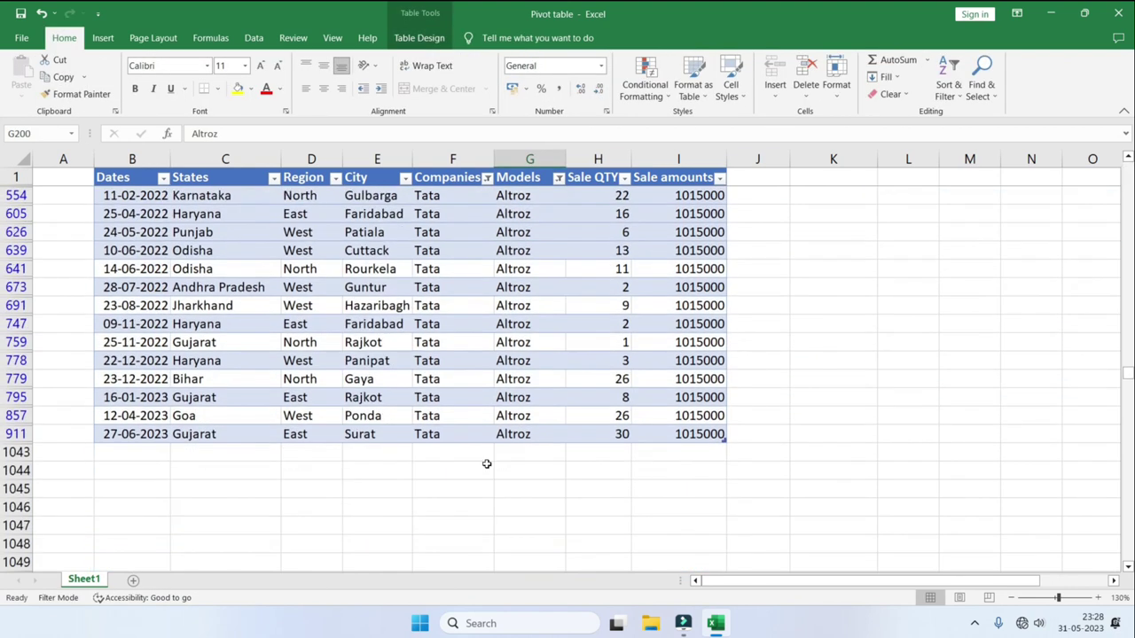
scroll(487, 457, up, 7)
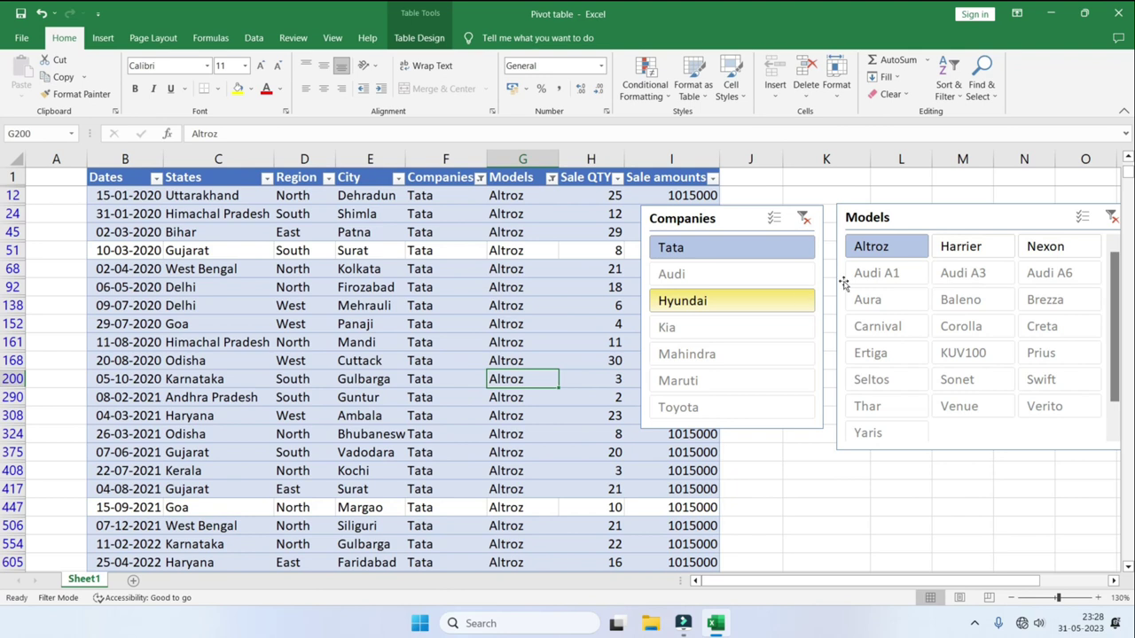
ctrl+click(1049, 249)
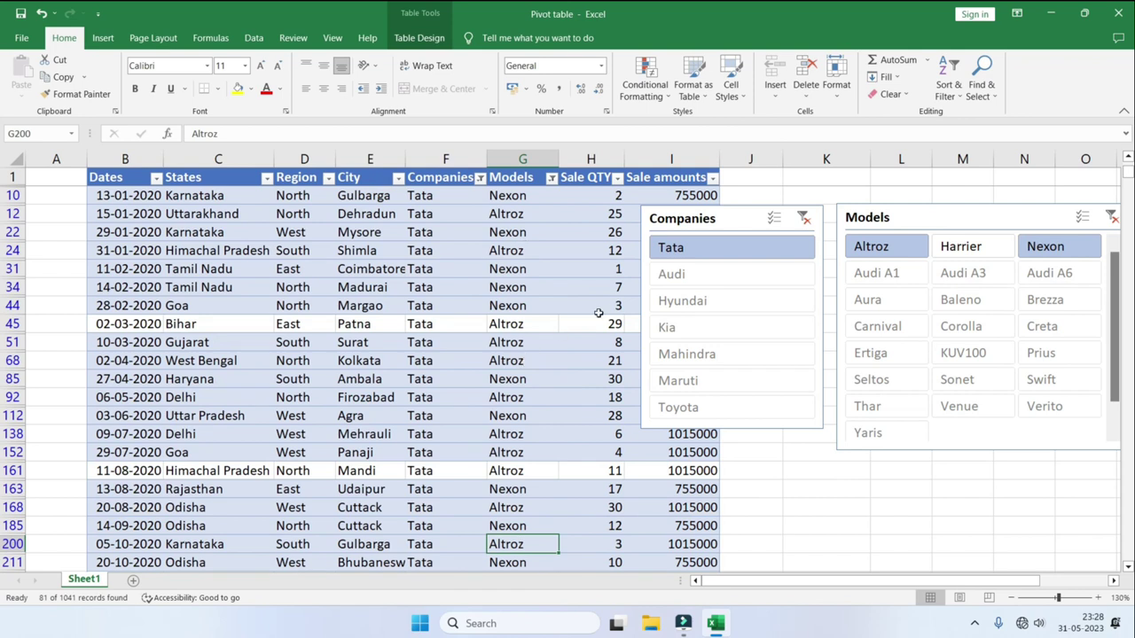
Filter the table to the company Audi and the model Audi A1, and clear the filters of both slicers
click(716, 278)
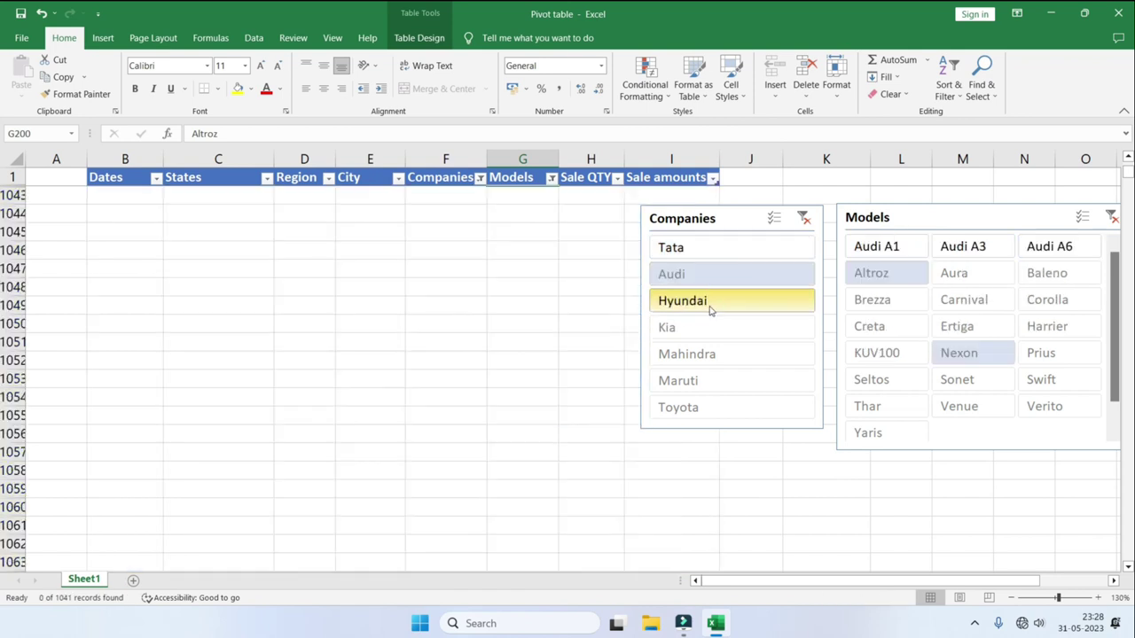
click(876, 248)
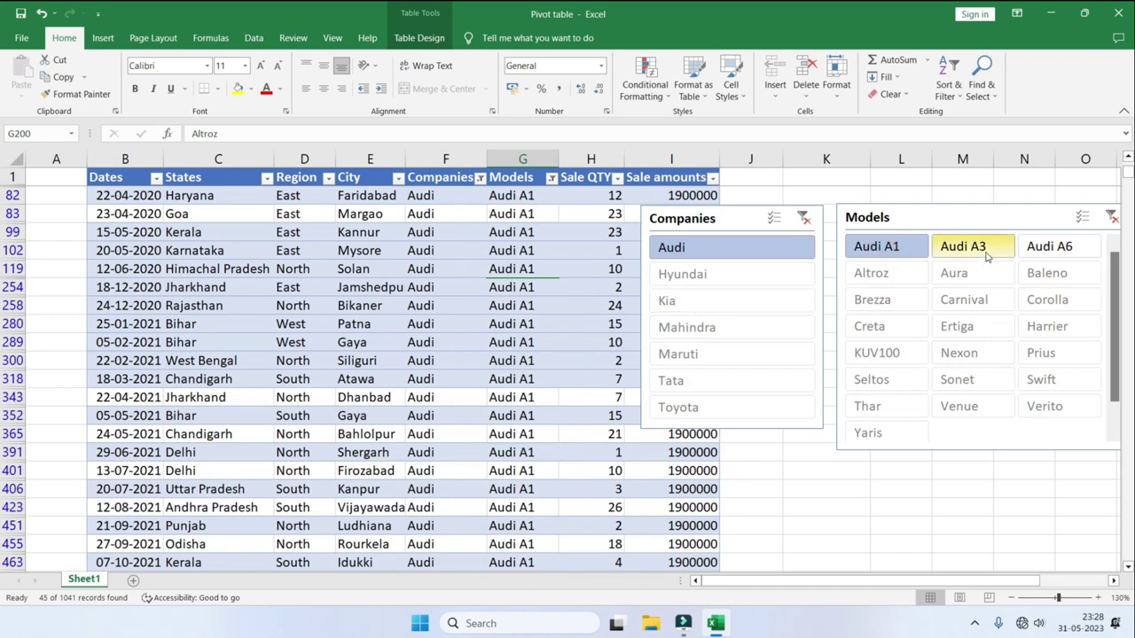
click(1113, 218)
click(798, 226)
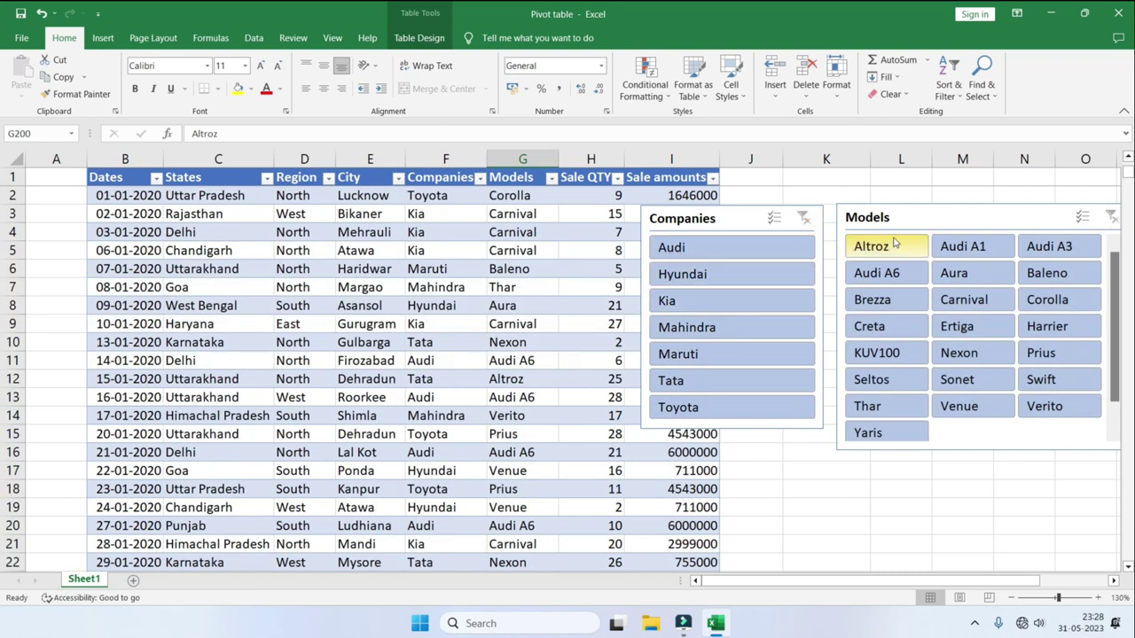
click(873, 220)
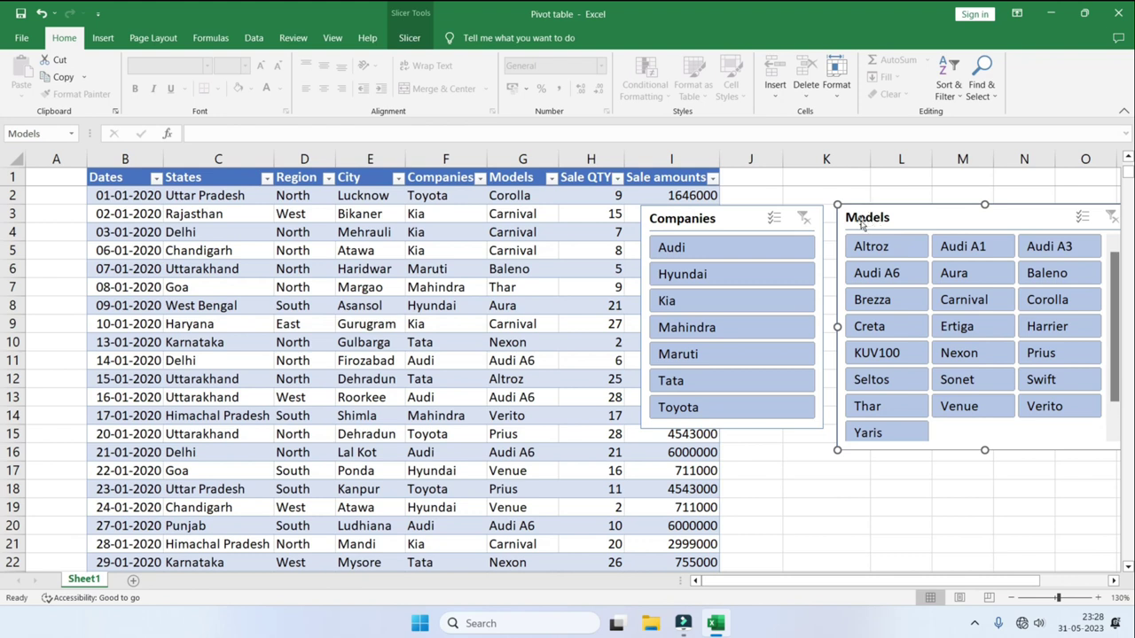
key(Escape)
click(419, 37)
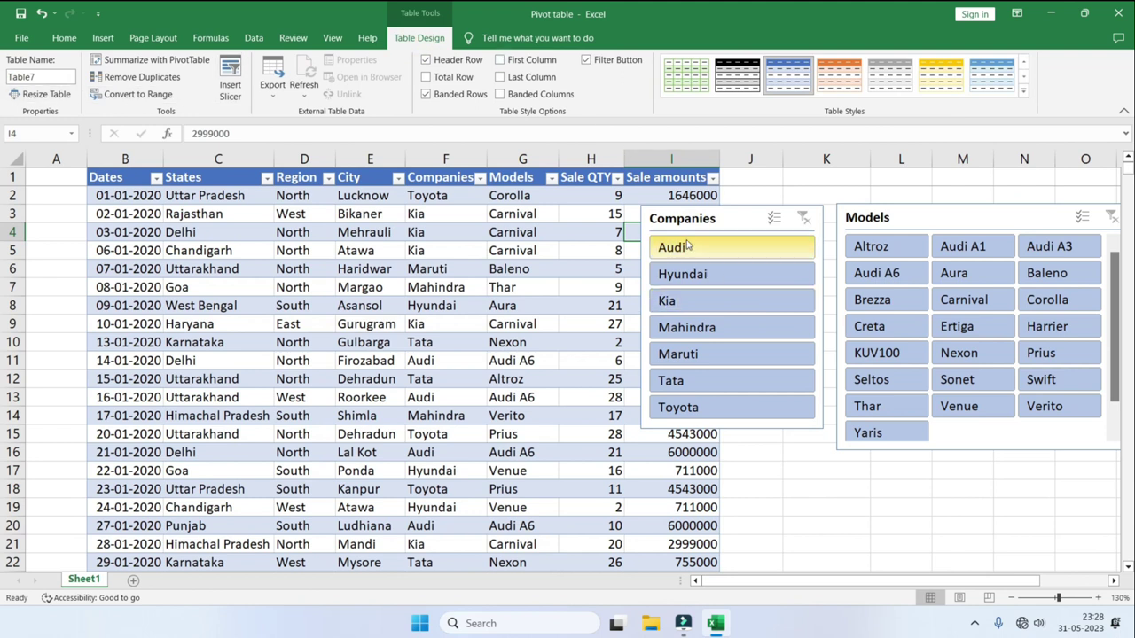
click(720, 224)
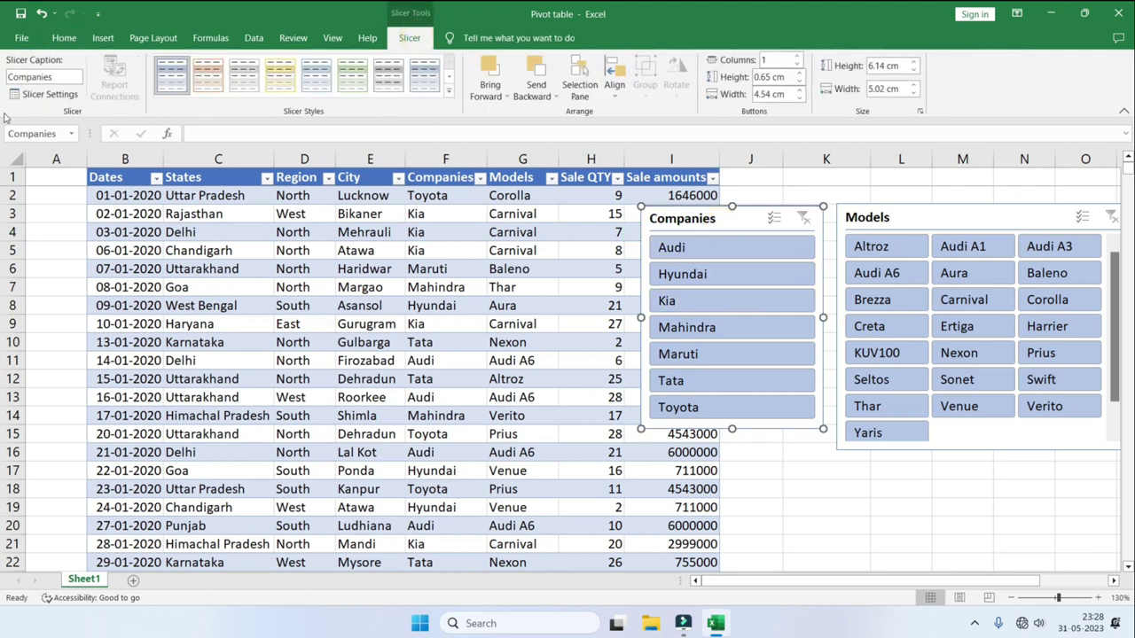
drag(75, 77, 7, 77)
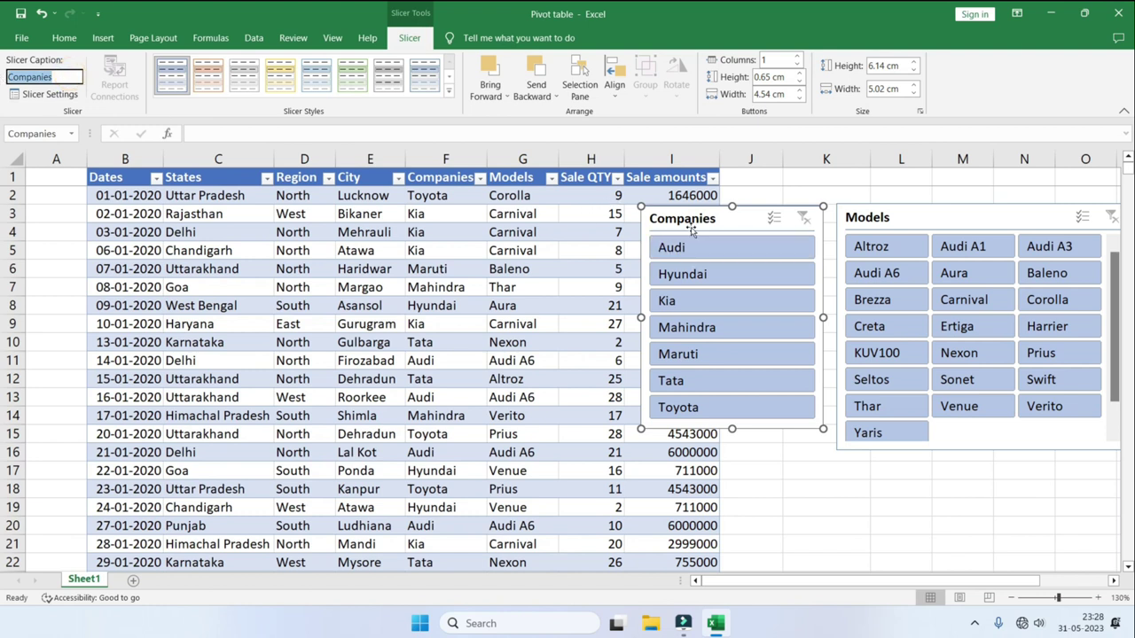
key(Escape)
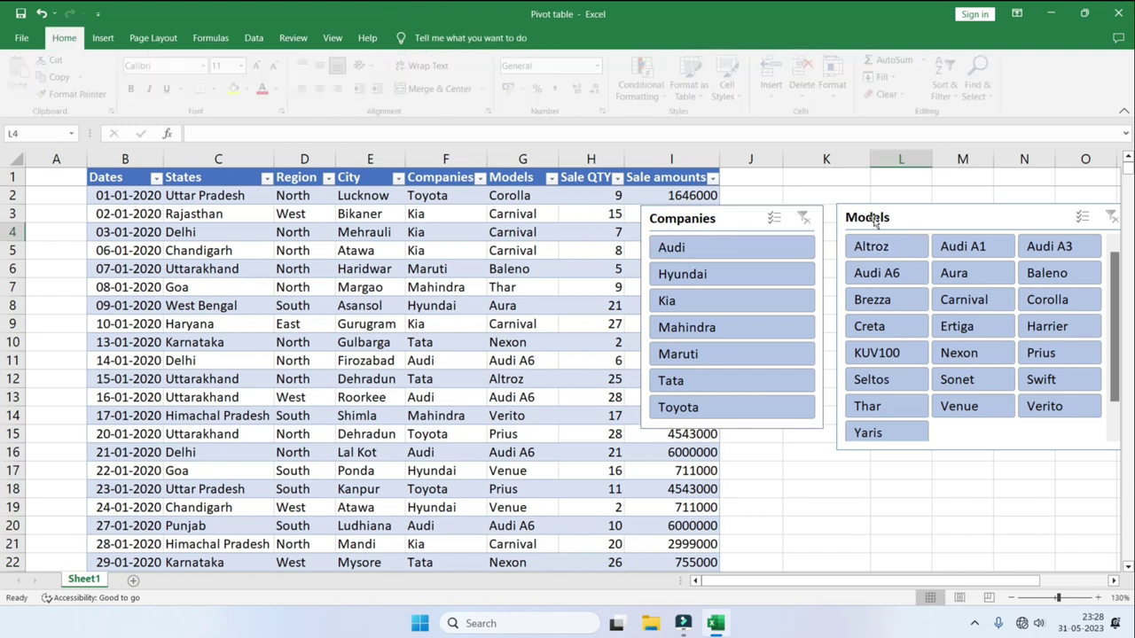
Apply the dark yellow slicer style to the Models slicer and the dark blue style to the Companies slicer
click(906, 220)
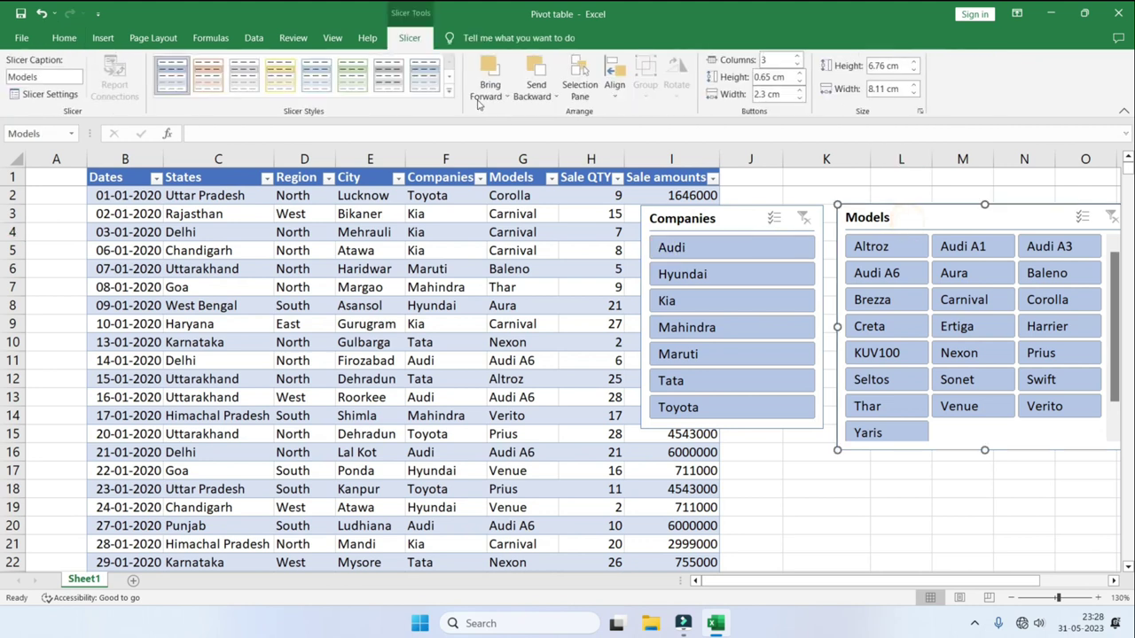
click(448, 96)
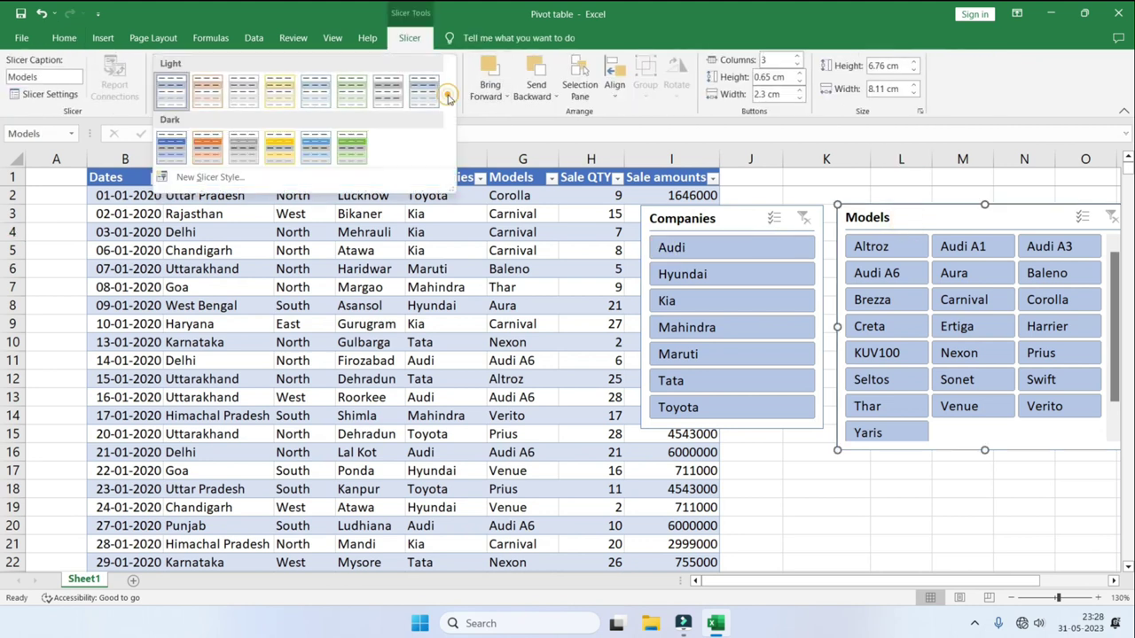
click(279, 146)
click(738, 222)
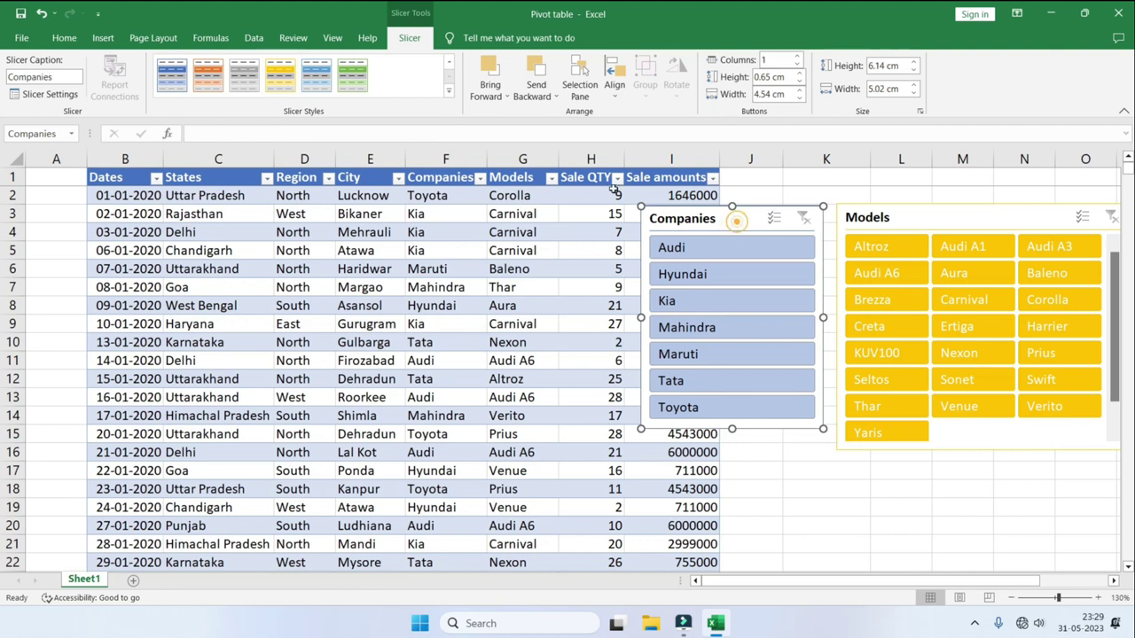
click(164, 77)
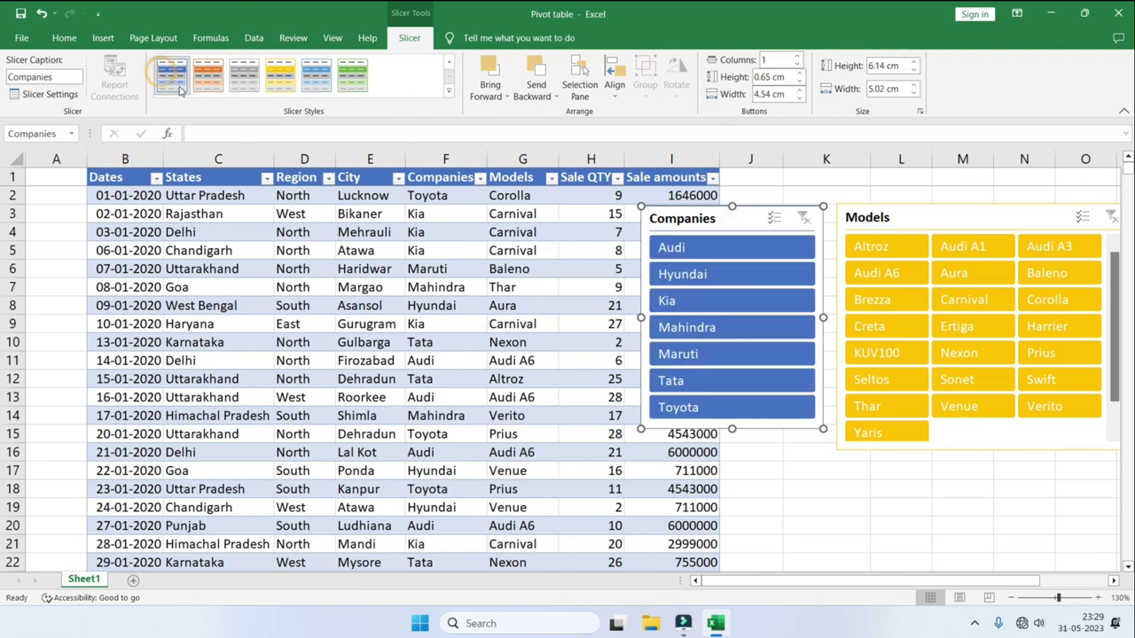
Filter the table to Audi, Kia and Maruti in turn with the Companies slicer
click(720, 251)
click(705, 301)
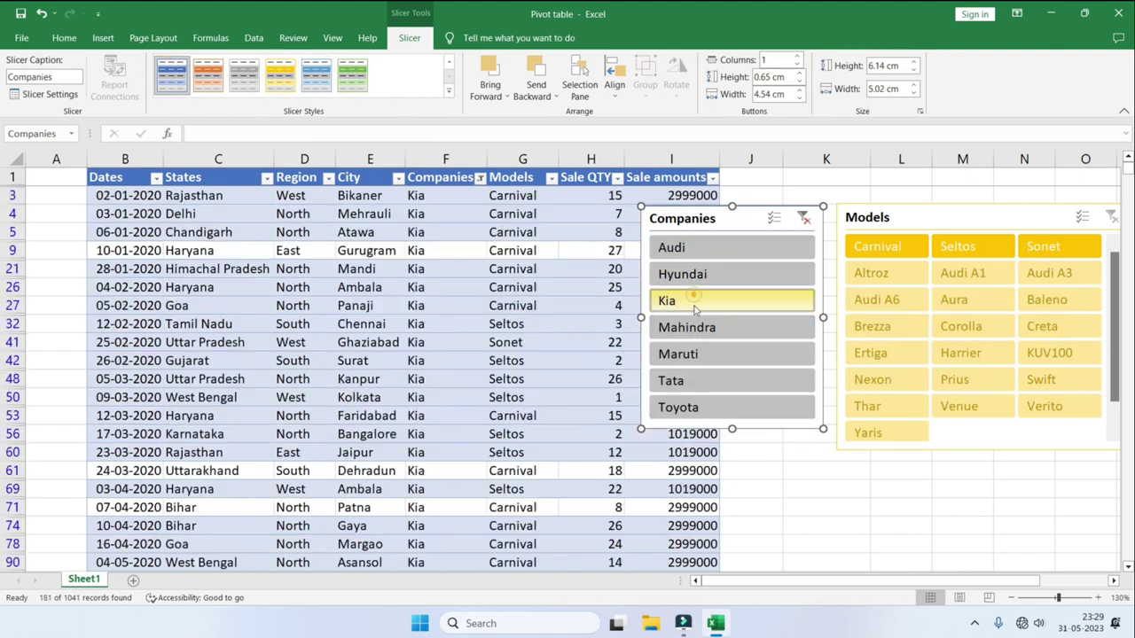
click(698, 356)
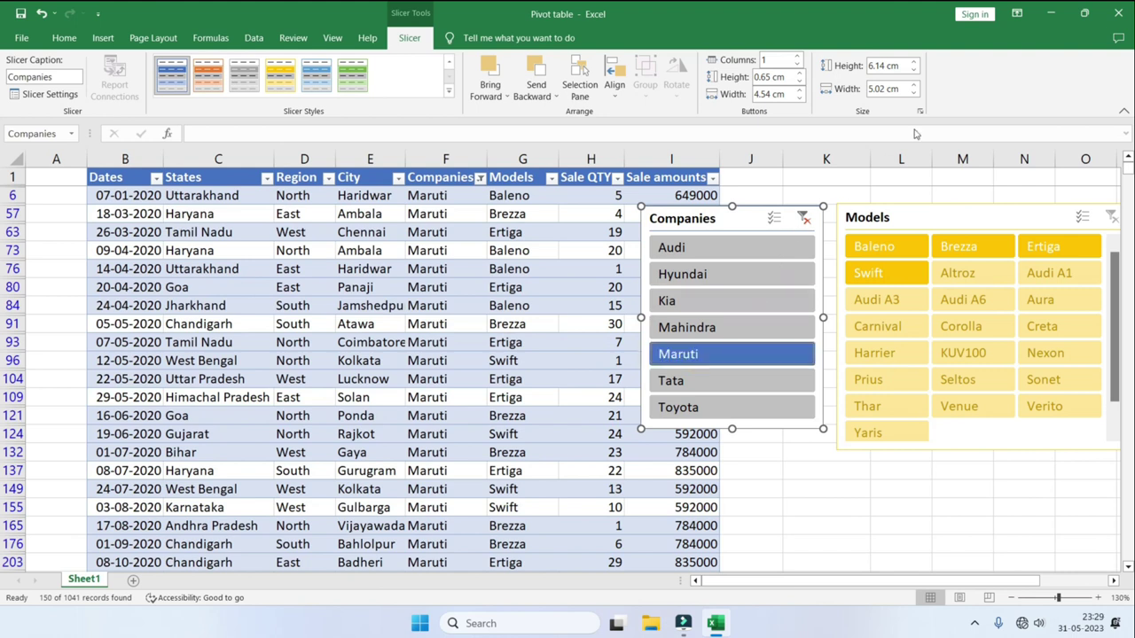
Arrange the Companies slicer's buttons in 2 columns and shorten the slicer to a height of about 4.14 cm
click(798, 56)
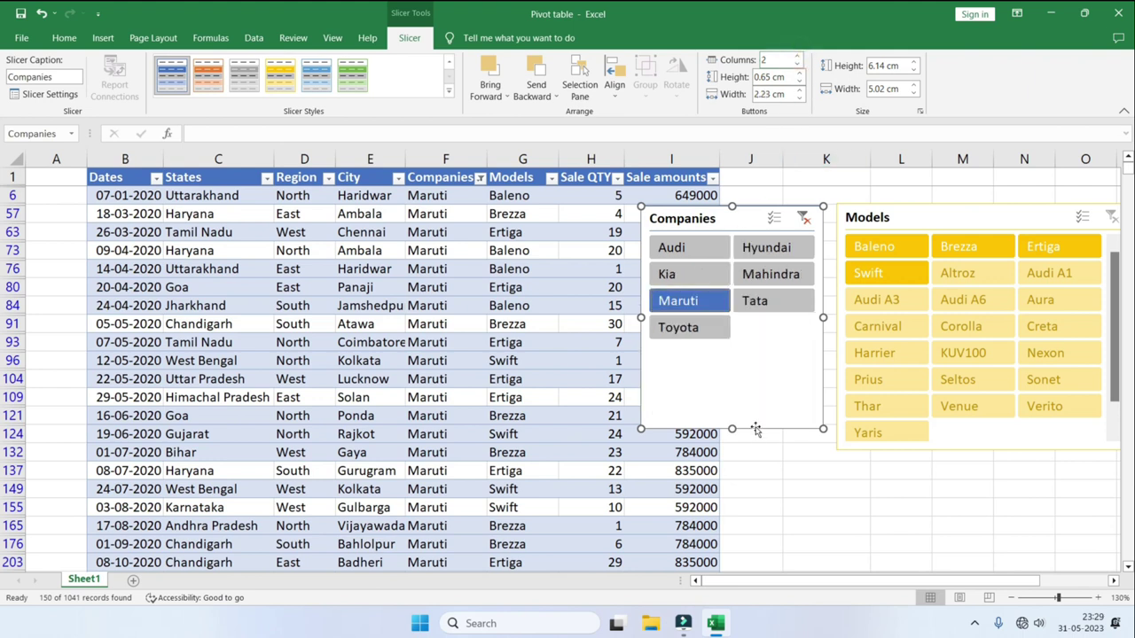
drag(732, 428, 735, 355)
Move both slicers beside the table's Sale amounts column, with the Companies slicer placed above the Models slicer
drag(749, 221, 761, 205)
drag(943, 215, 841, 345)
drag(752, 204, 856, 190)
drag(840, 346, 831, 342)
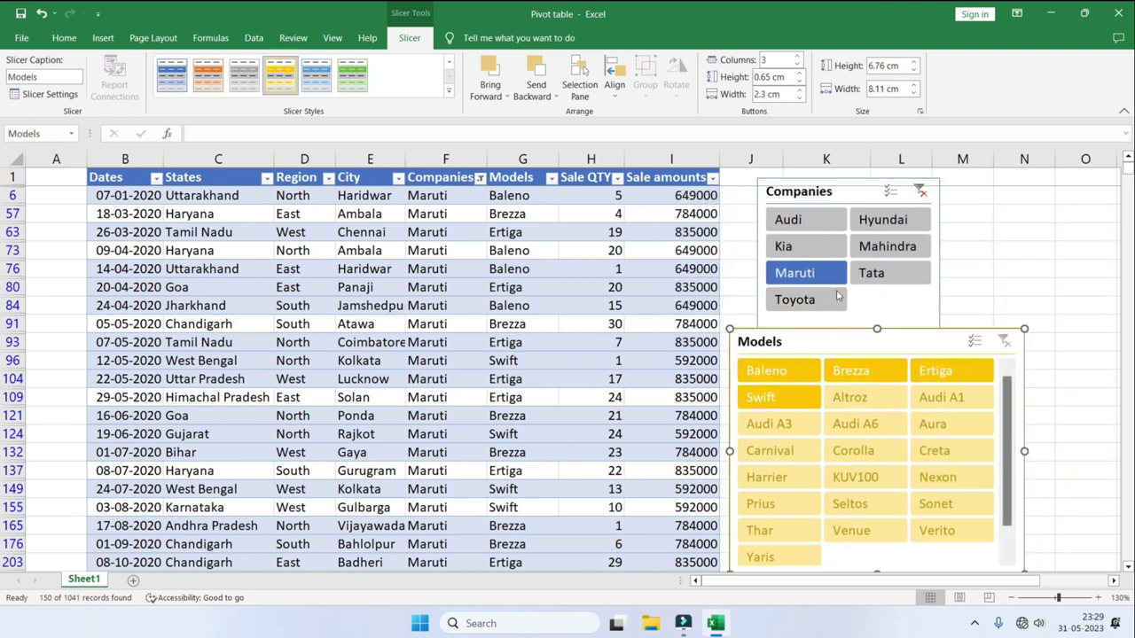
drag(851, 194, 872, 182)
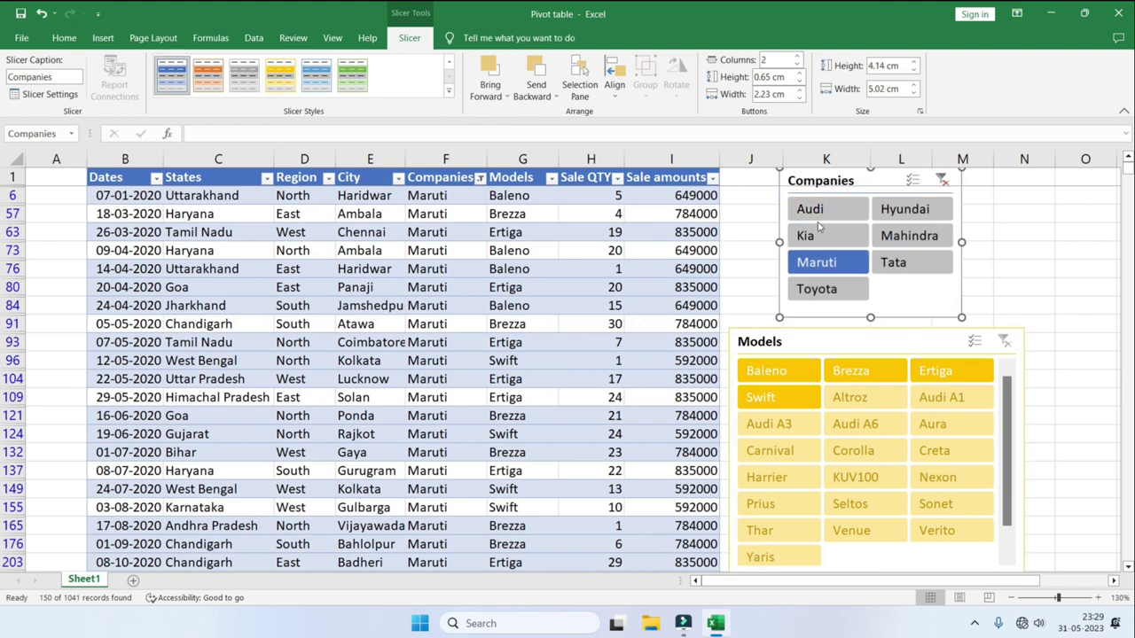
Filter the table to Hyundai, switch the company to Maruti, and narrow the rows to the Baleno model
click(905, 217)
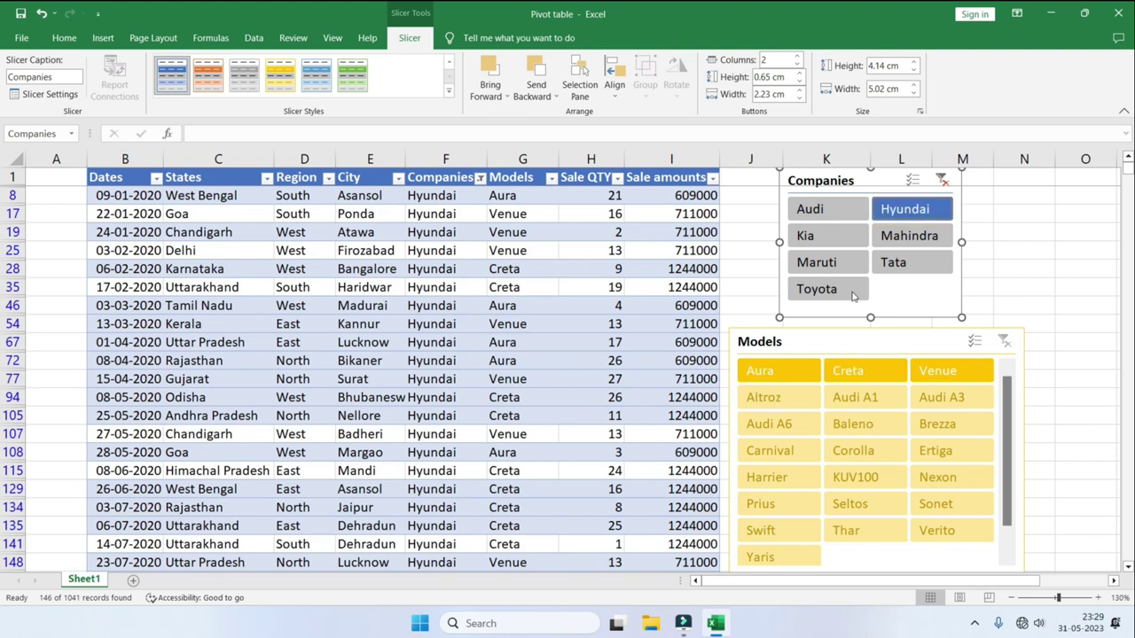
click(818, 268)
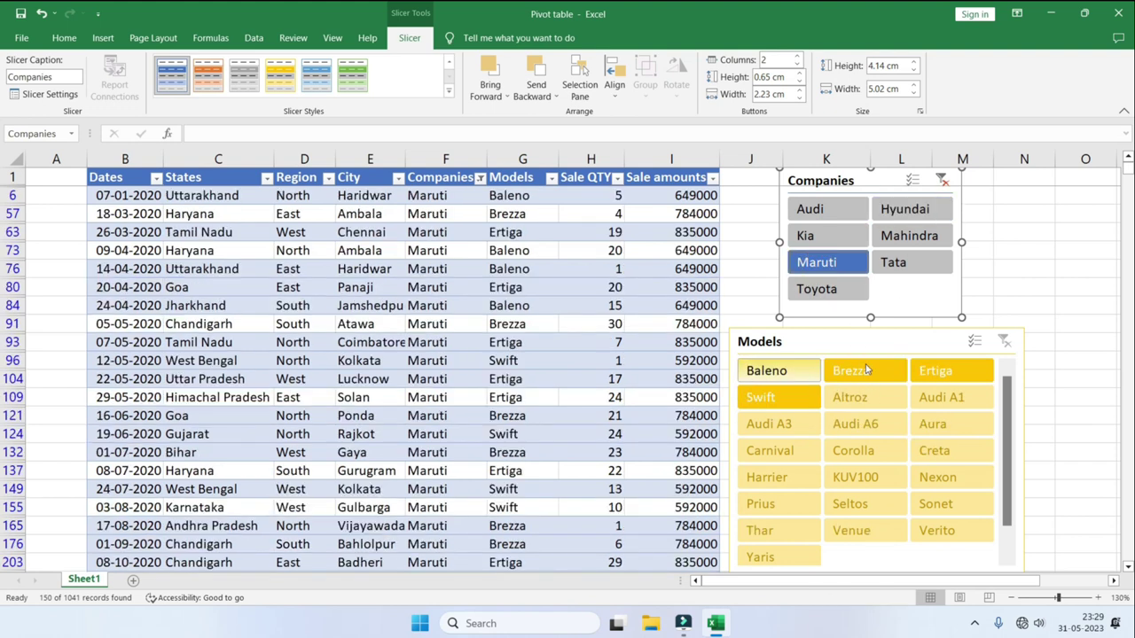
click(768, 378)
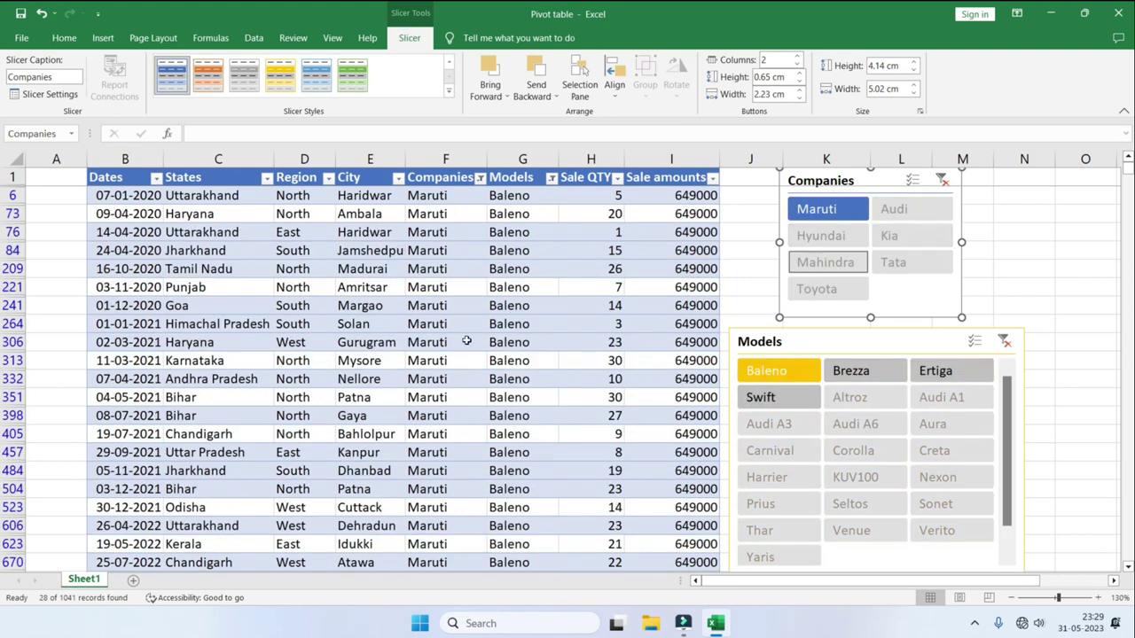